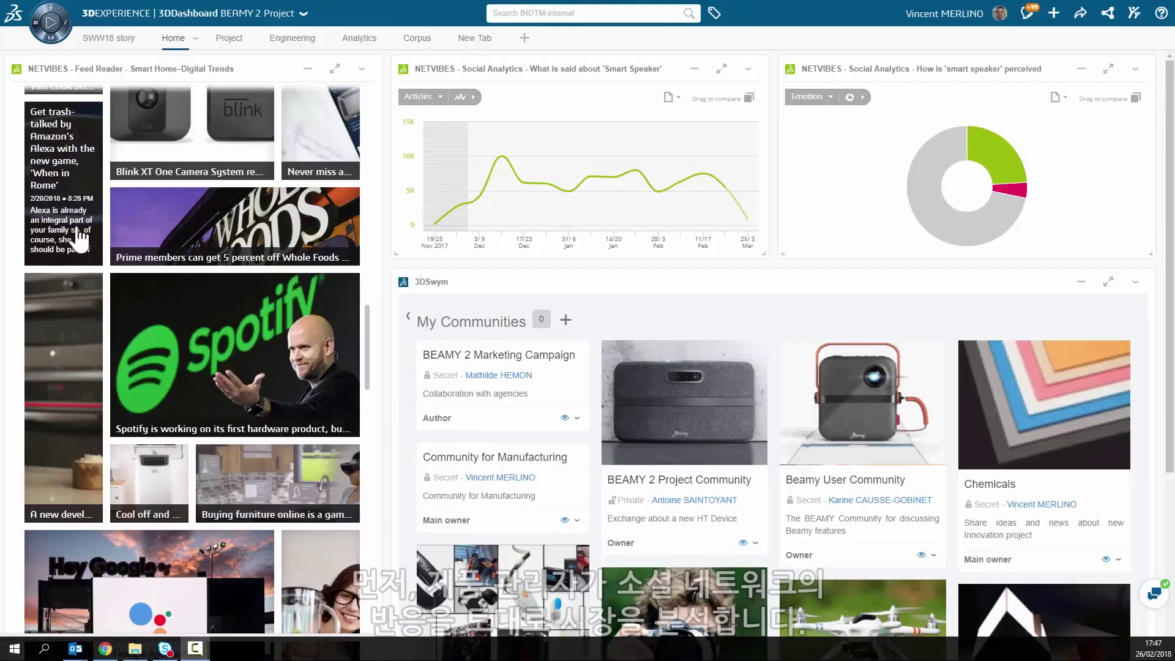
- Read the 'OK, Google, what can you do?' news article in Feed Reader, then close it
scroll(82, 240, down, 5)
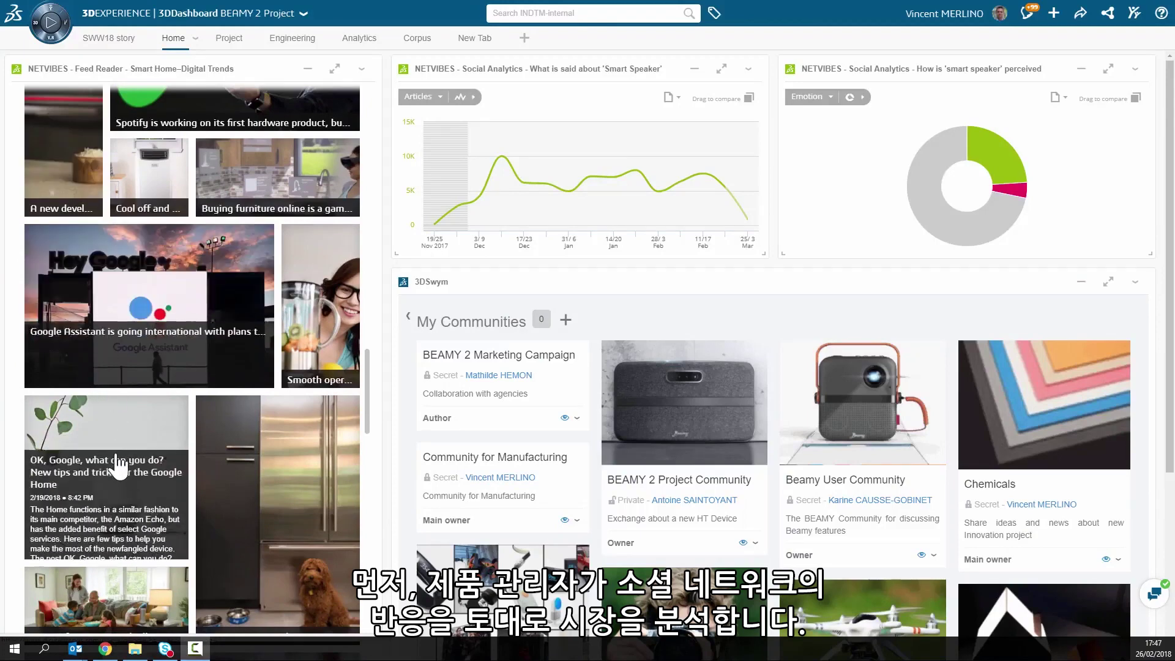
click(130, 432)
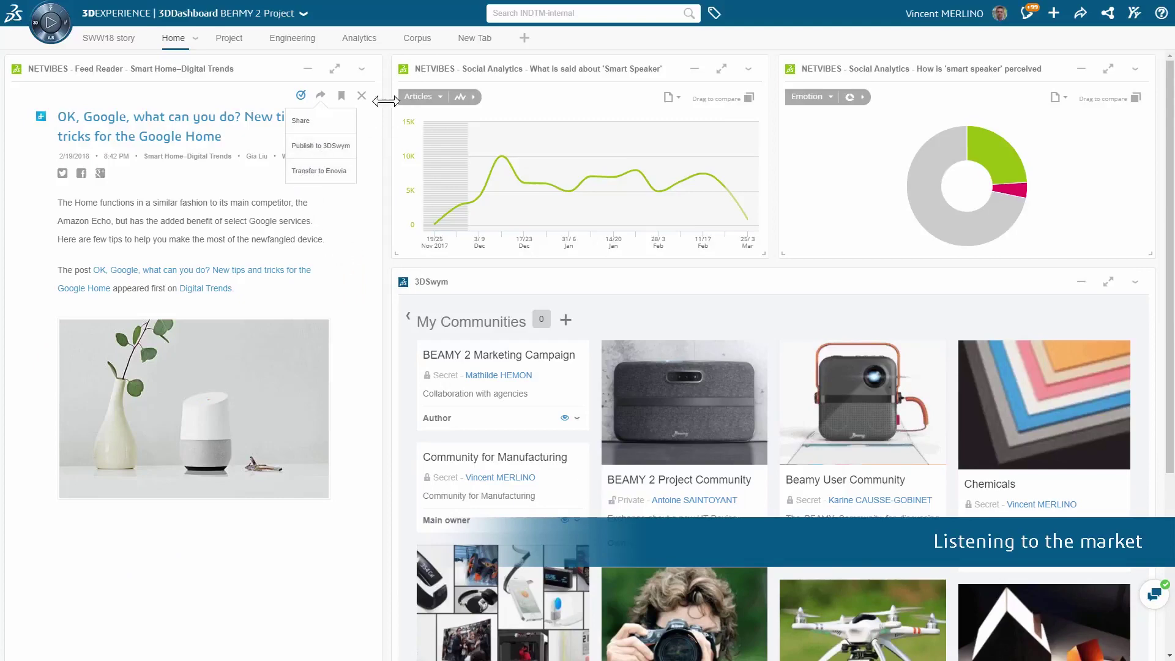
click(362, 97)
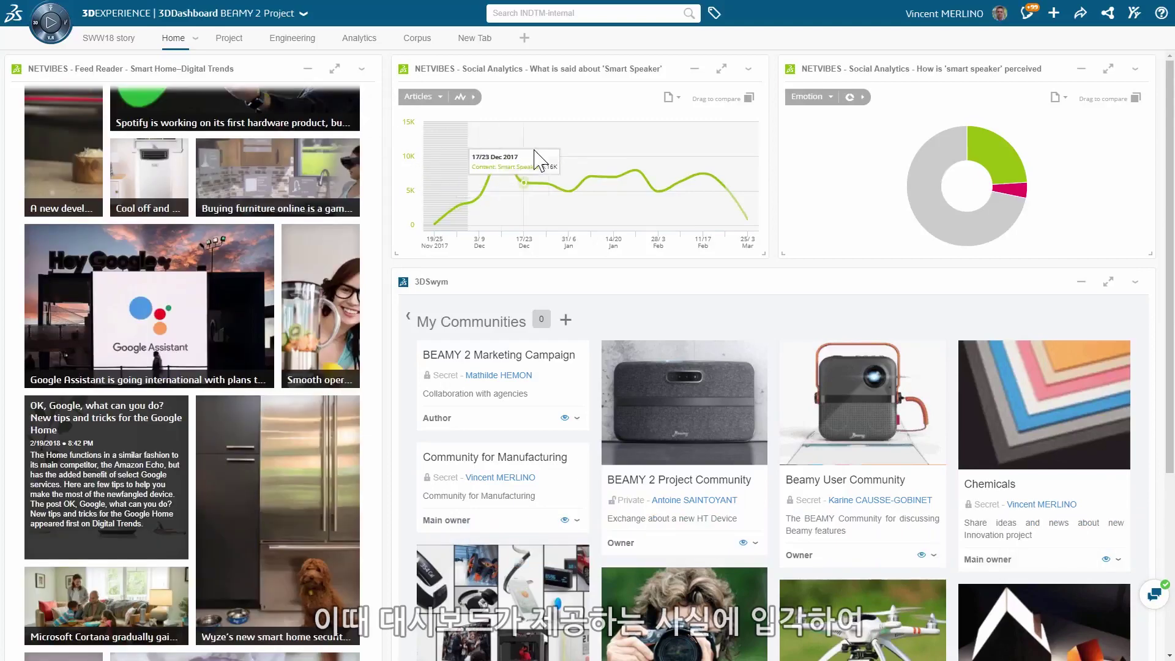
- Check the 10/16 Dec chart data point, then maximize the 3DSwym communities widget
click(500, 158)
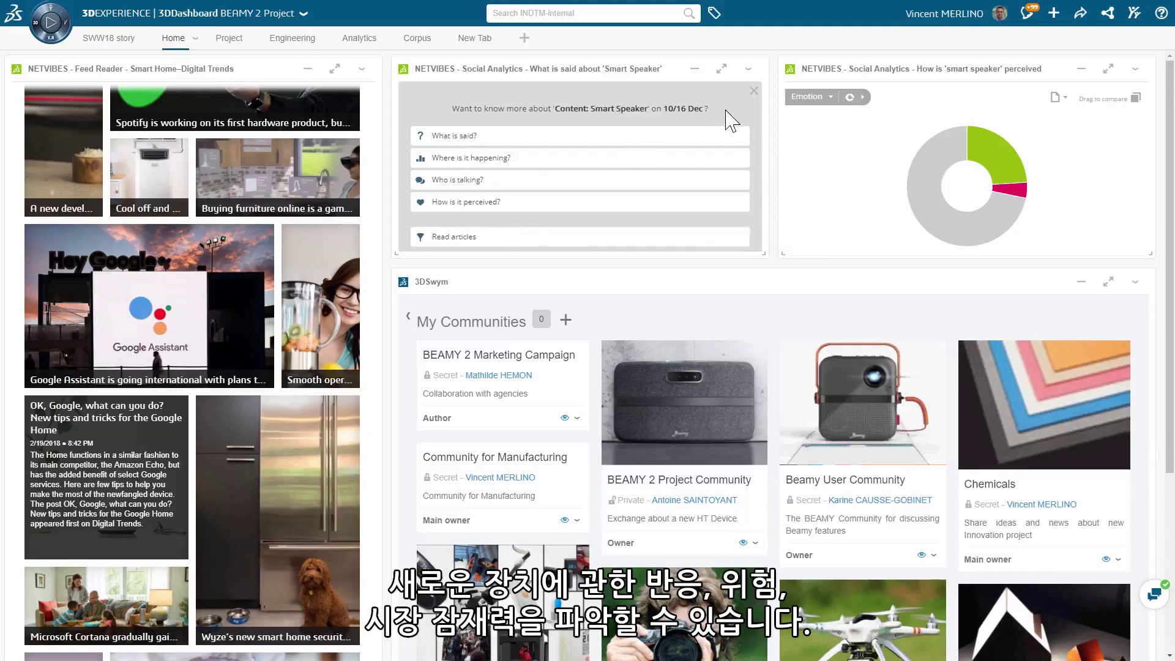
click(755, 90)
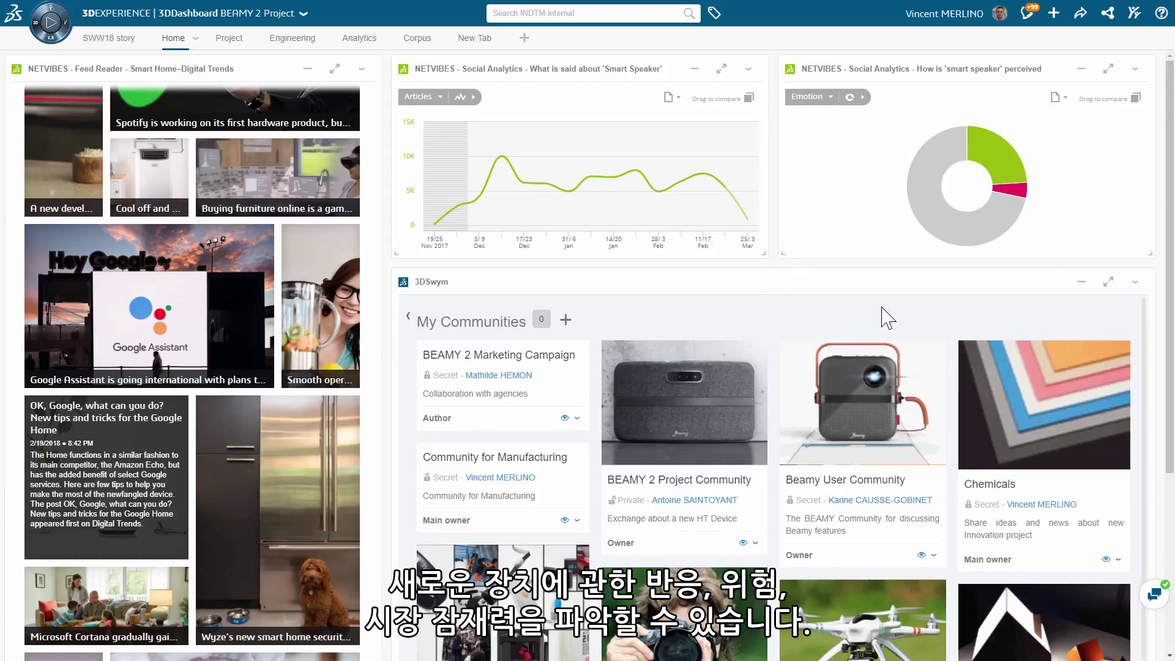
click(1109, 281)
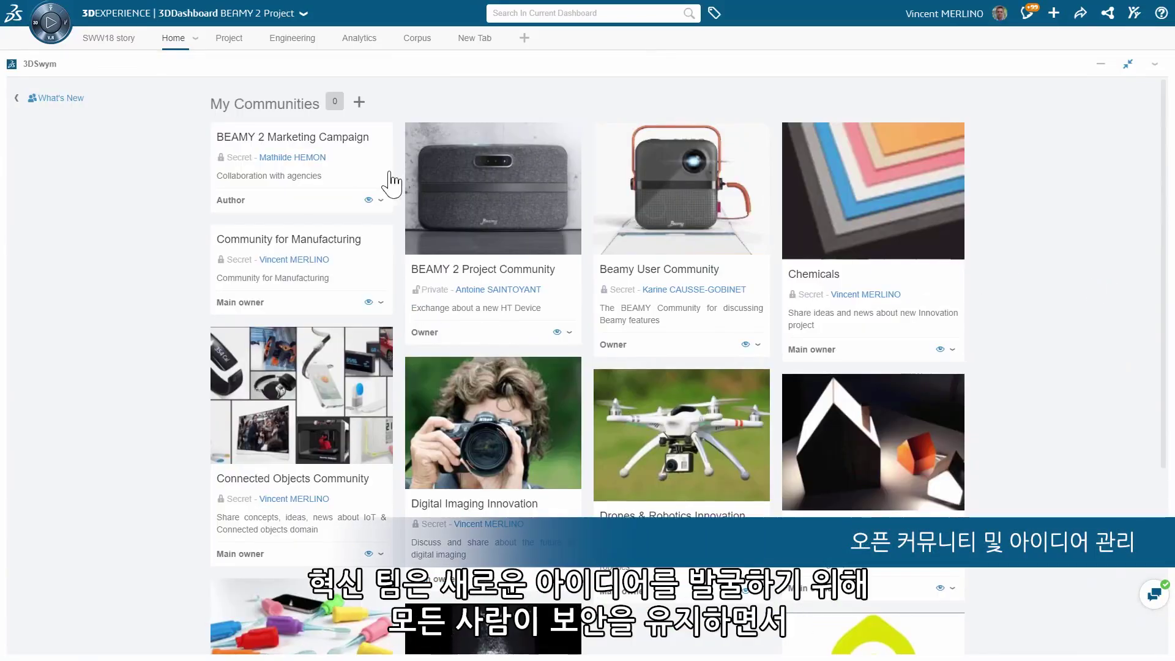
- Open the BEAMY 2 Project Community, browse its Members, and return to What's New
click(509, 249)
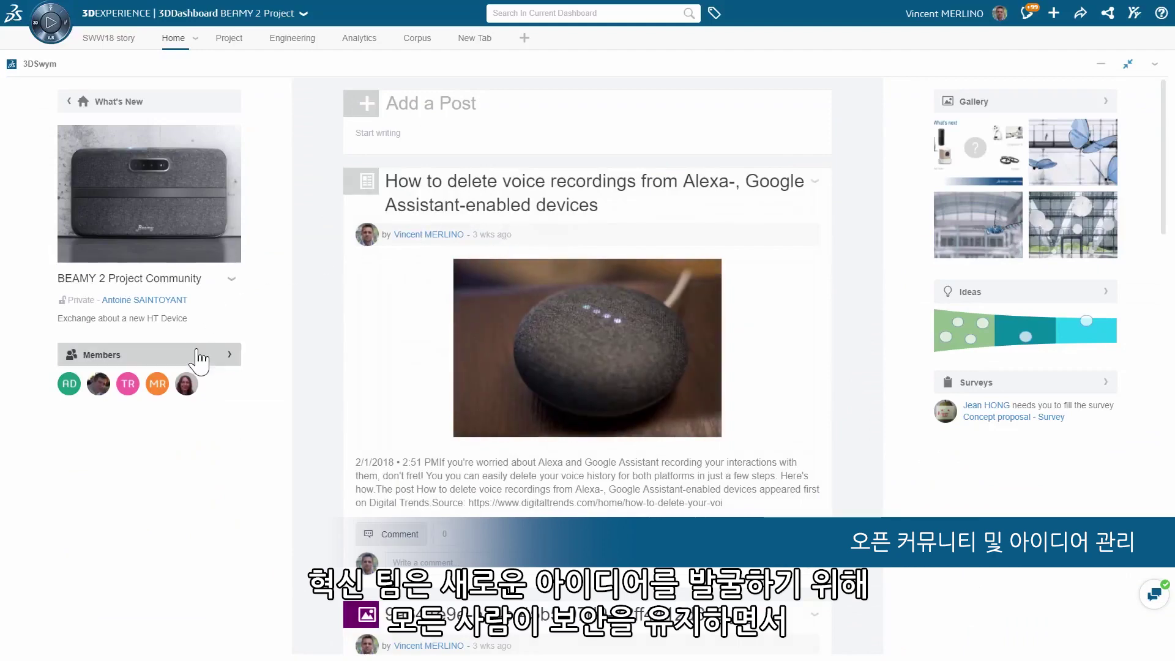
click(197, 352)
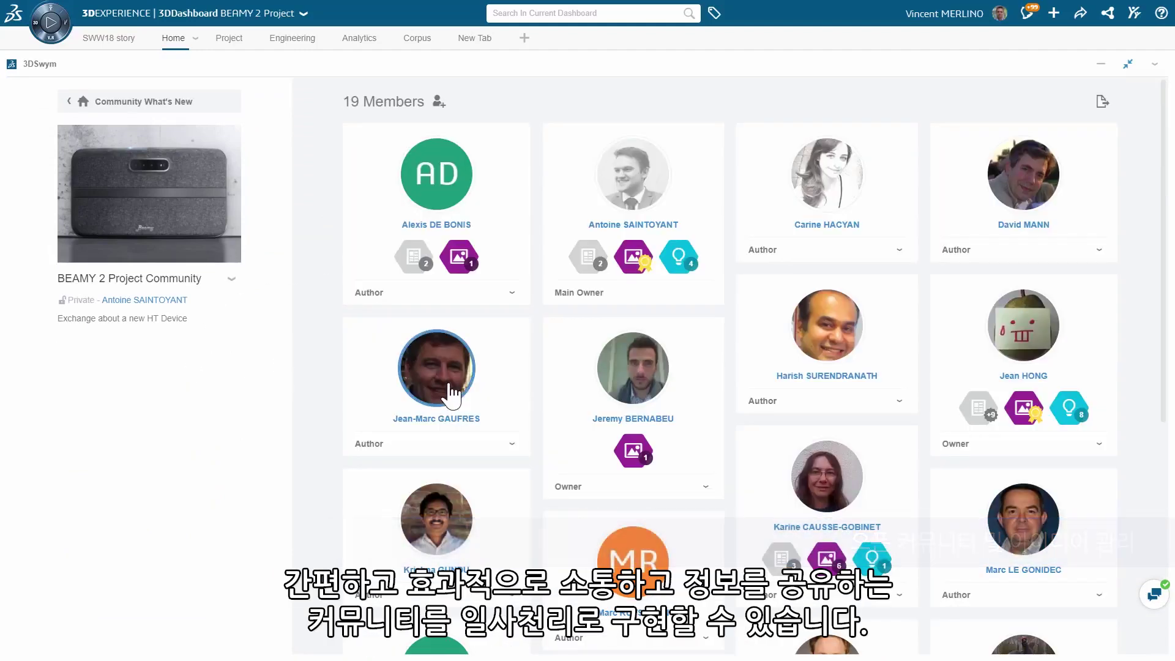
scroll(451, 395, down, 4)
scroll(441, 373, up, 4)
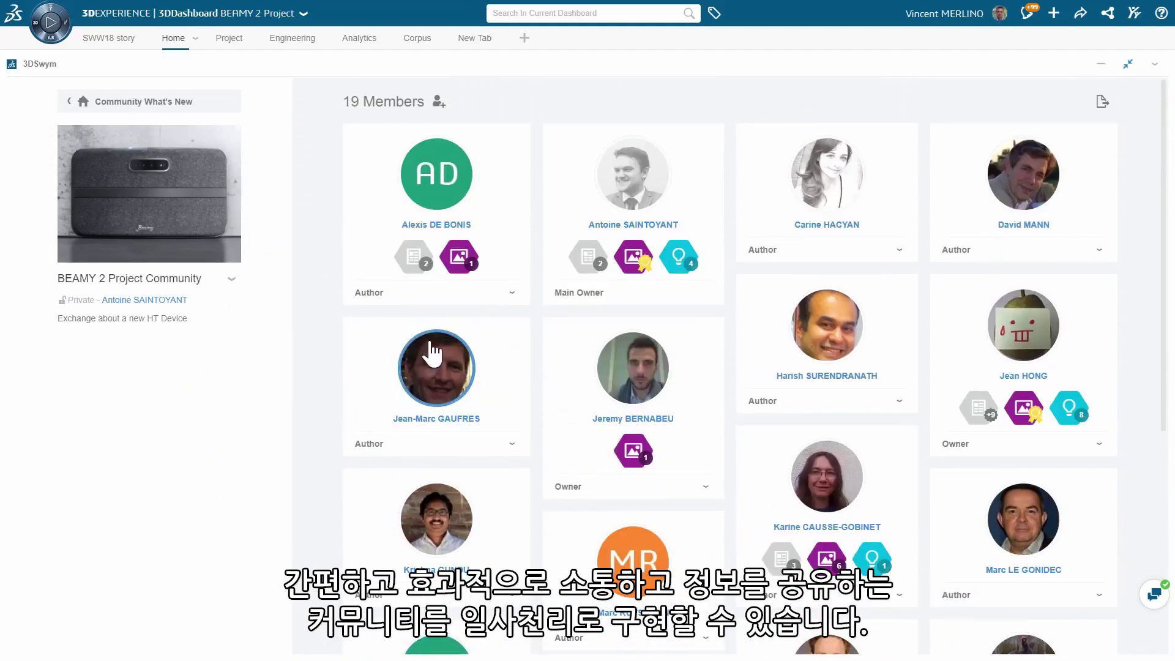
click(148, 116)
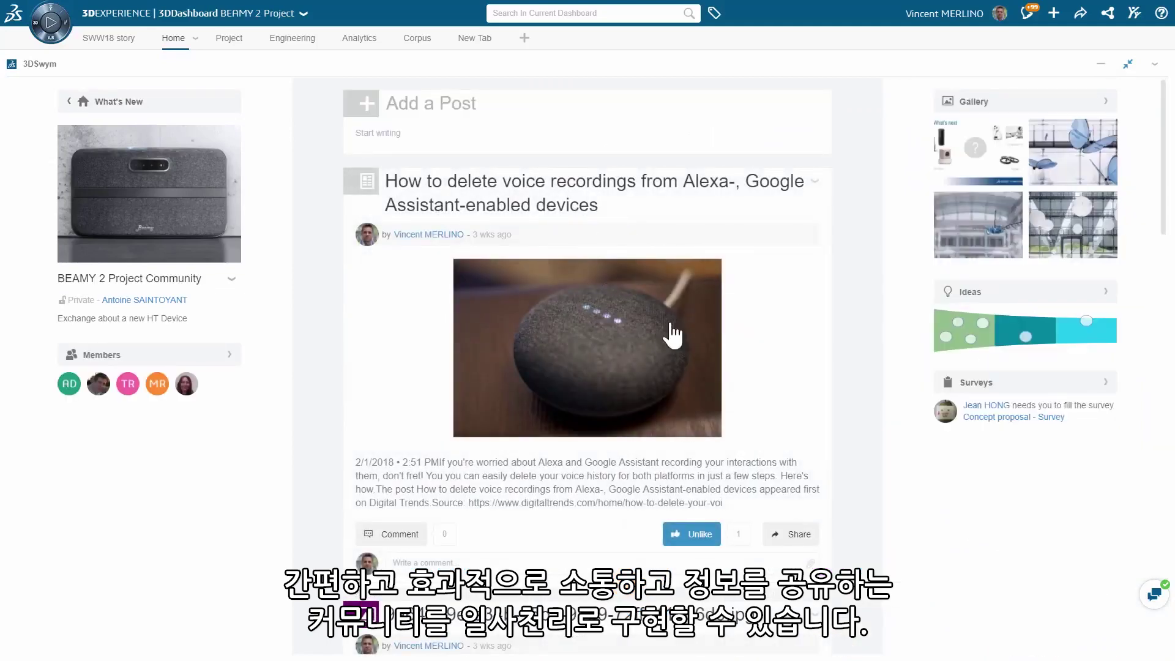
- Open the community's Ideas and scroll down to Idea 5 : TUBE
click(1012, 293)
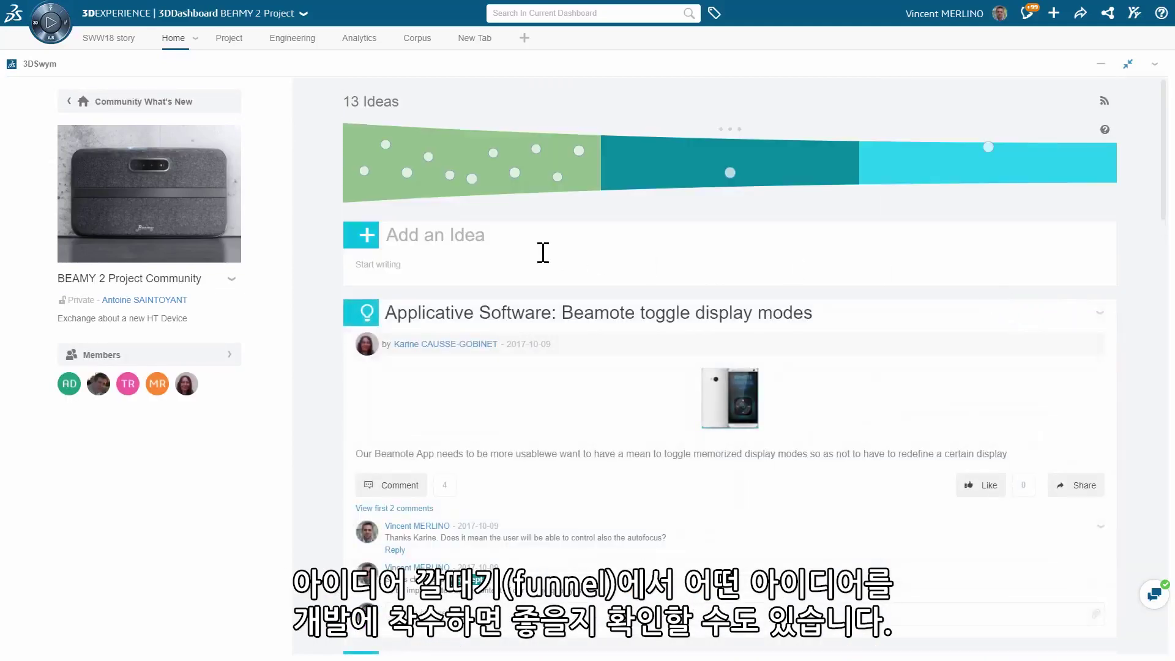
scroll(542, 253, down, 9)
scroll(543, 269, down, 10)
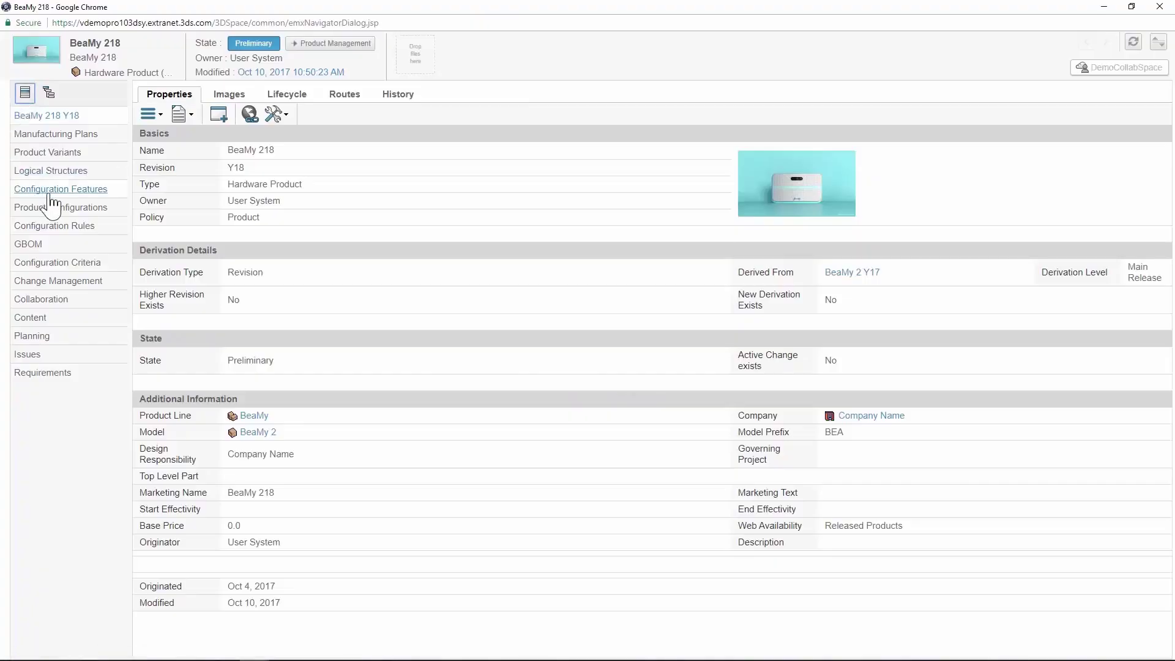
- List BeaMy 218 Y18's configuration features: Battery Type, External Case, Flash Memory, Image Quality
click(50, 190)
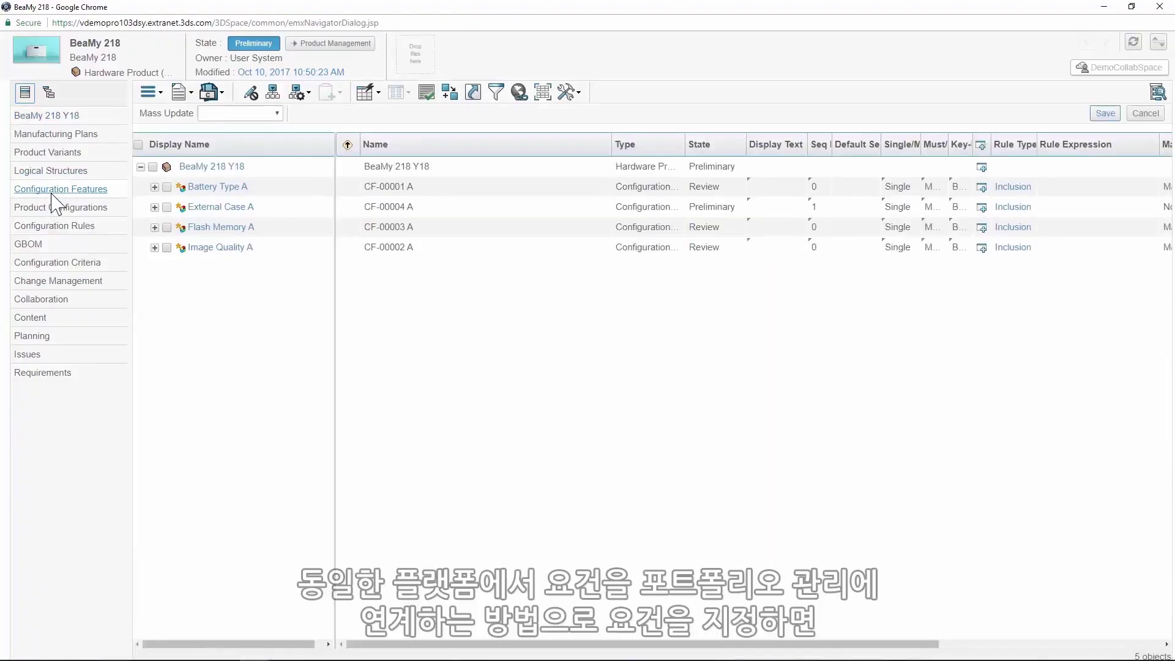
click(153, 167)
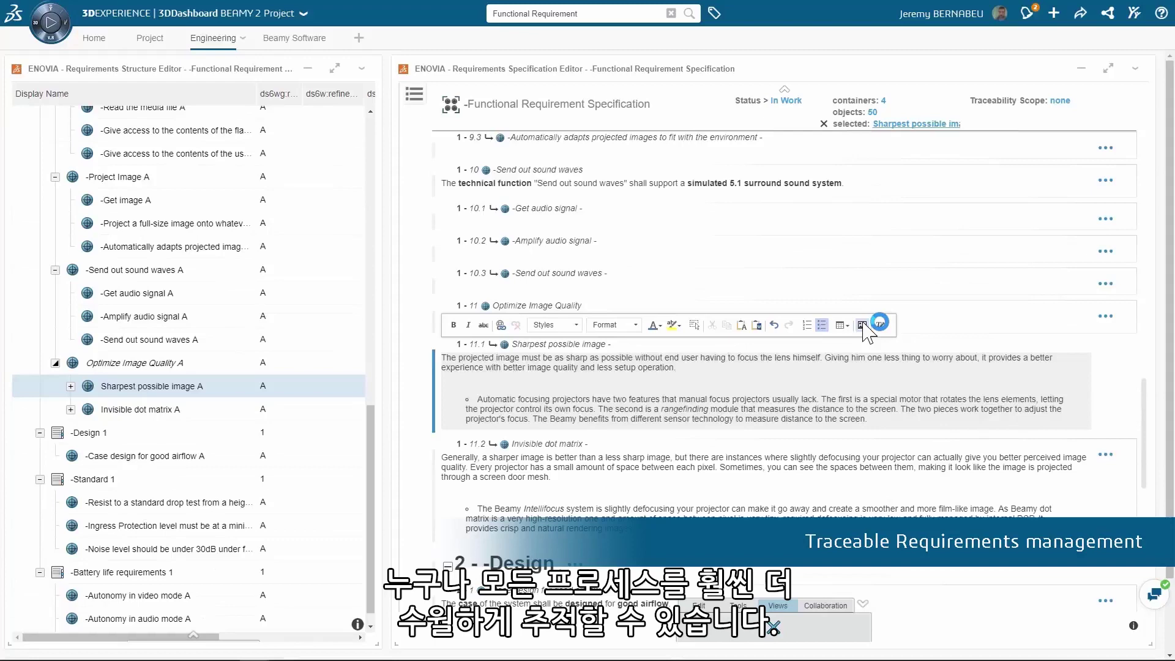
- Insert the distance-sensor diagram image under requirement 11.1 'Sharpest possible image'
click(863, 325)
click(862, 443)
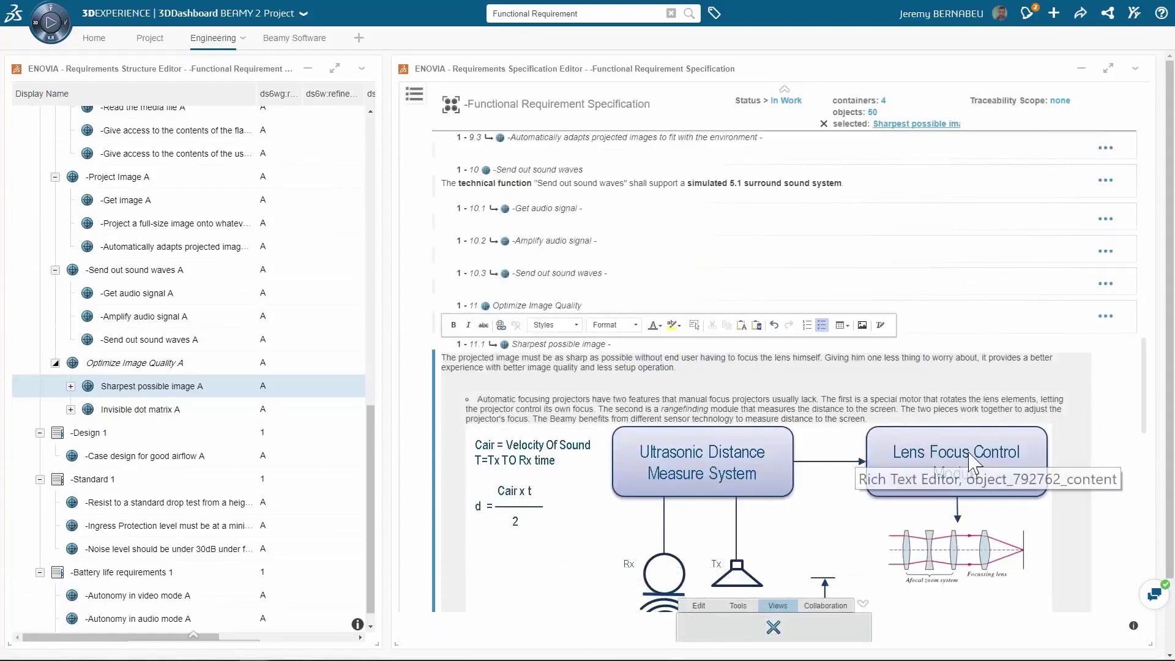
scroll(1041, 483, down, 3)
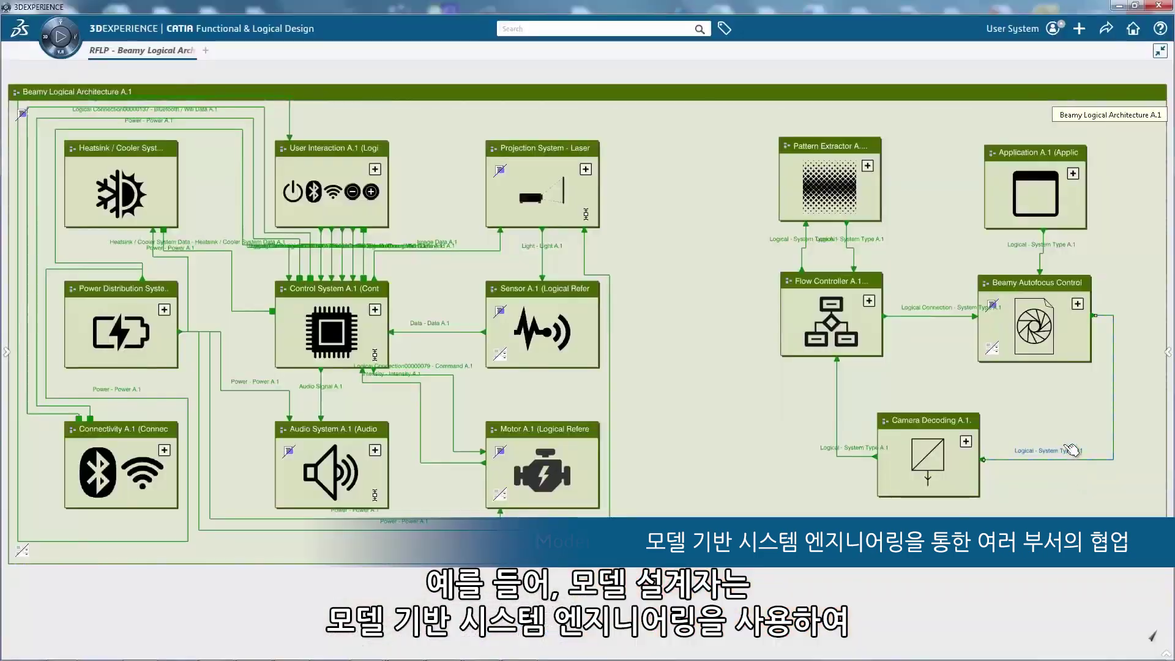
- Zoom into the Beamy logical diagram and show the properties of Beamy Autofocus Control
scroll(760, 450, up, 5)
scroll(759, 450, up, 3)
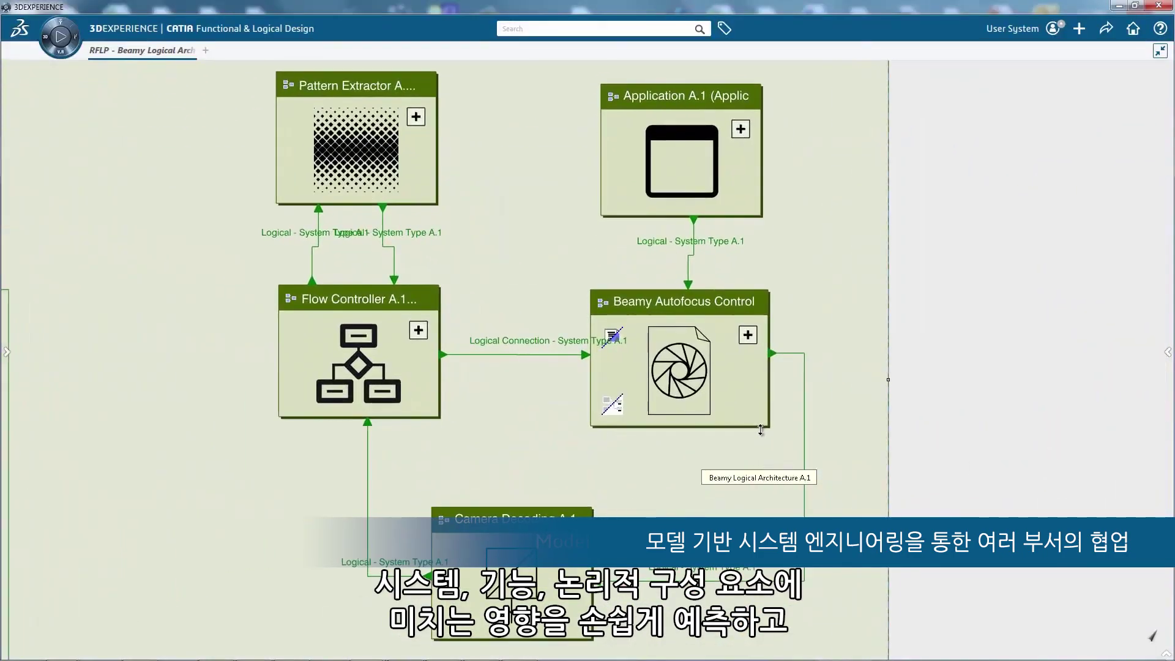
click(1168, 354)
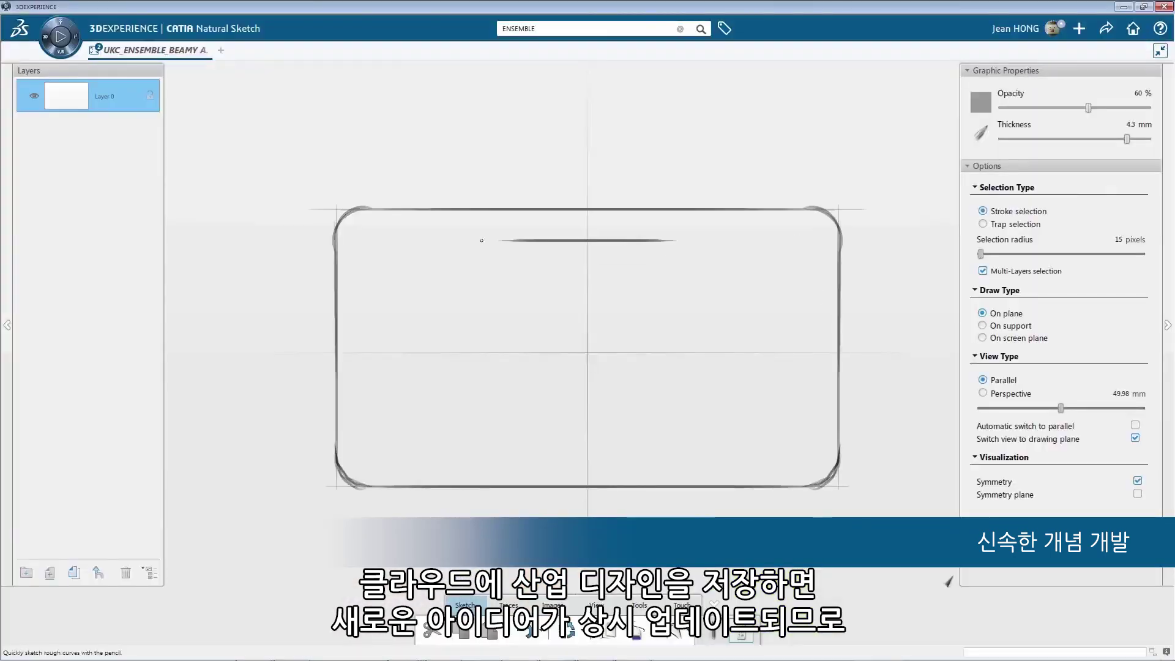
- Sketch a rounded slot in the Beamy outline and adjust the sweep surface's Max Faces / Guide slider
drag(535, 239, 535, 267)
click(636, 637)
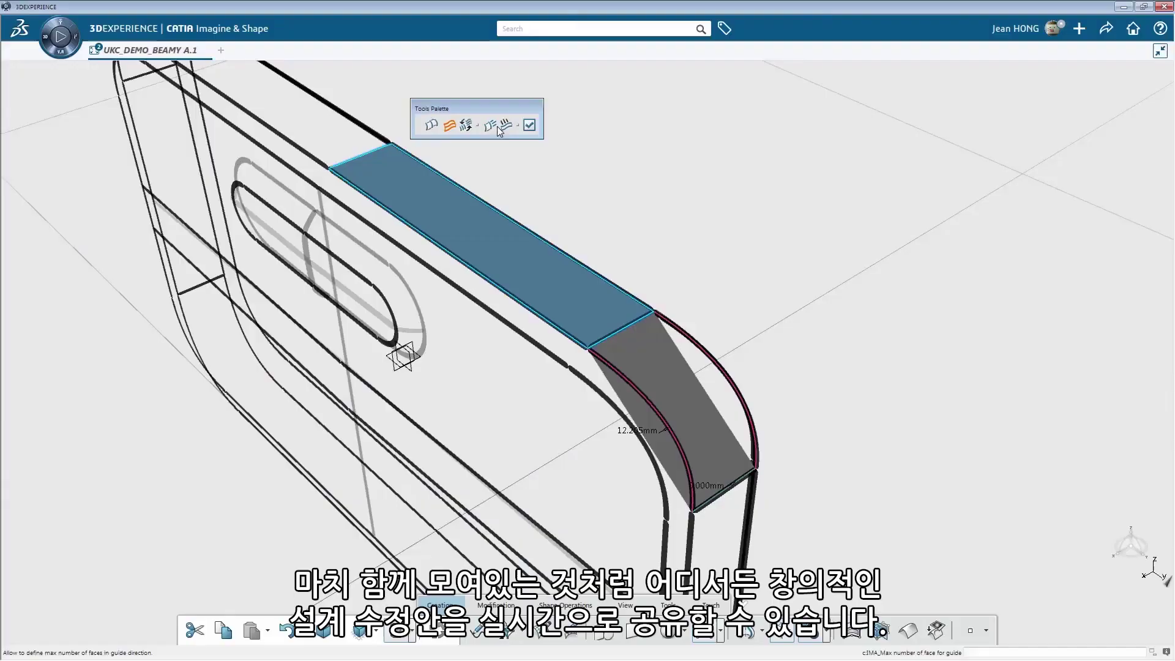
drag(1136, 428, 1140, 372)
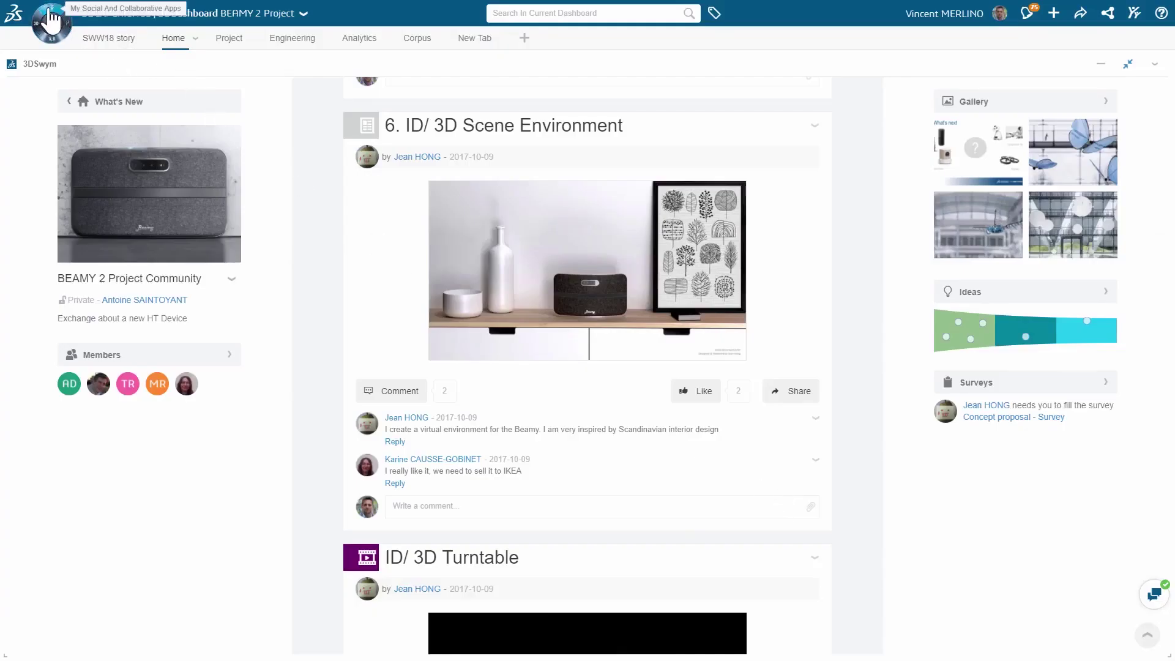
- Launch Marketplace Make for the Beamy part and rotate its enlarged 3D preview
click(51, 17)
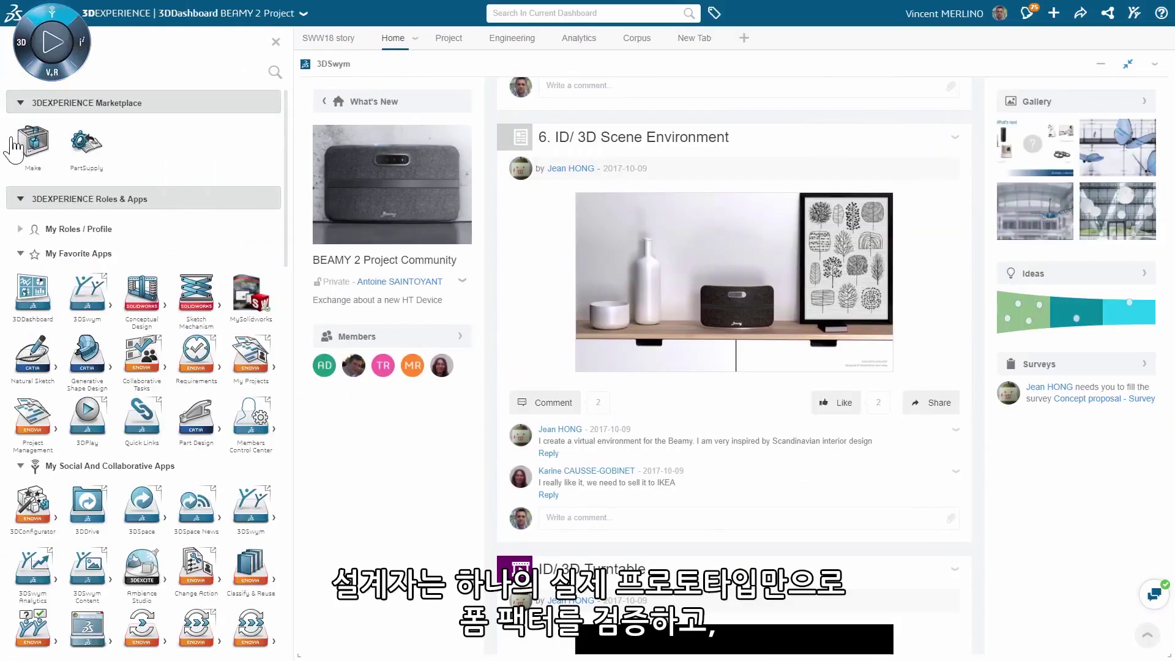
click(30, 147)
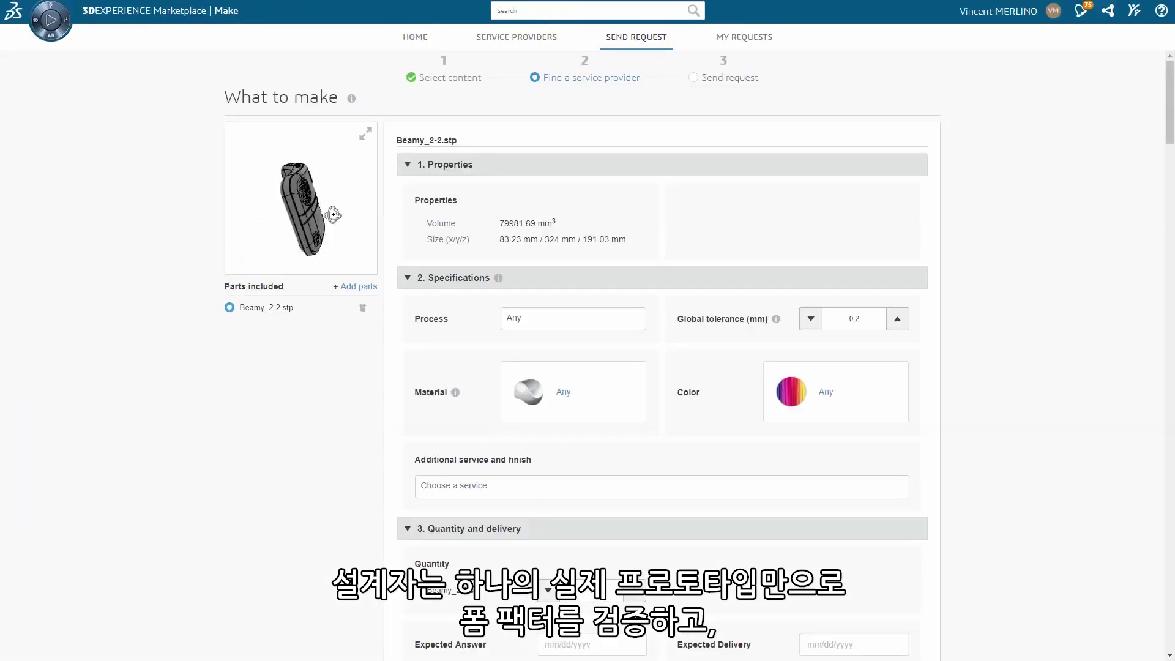
click(366, 131)
drag(394, 262, 576, 288)
click(746, 135)
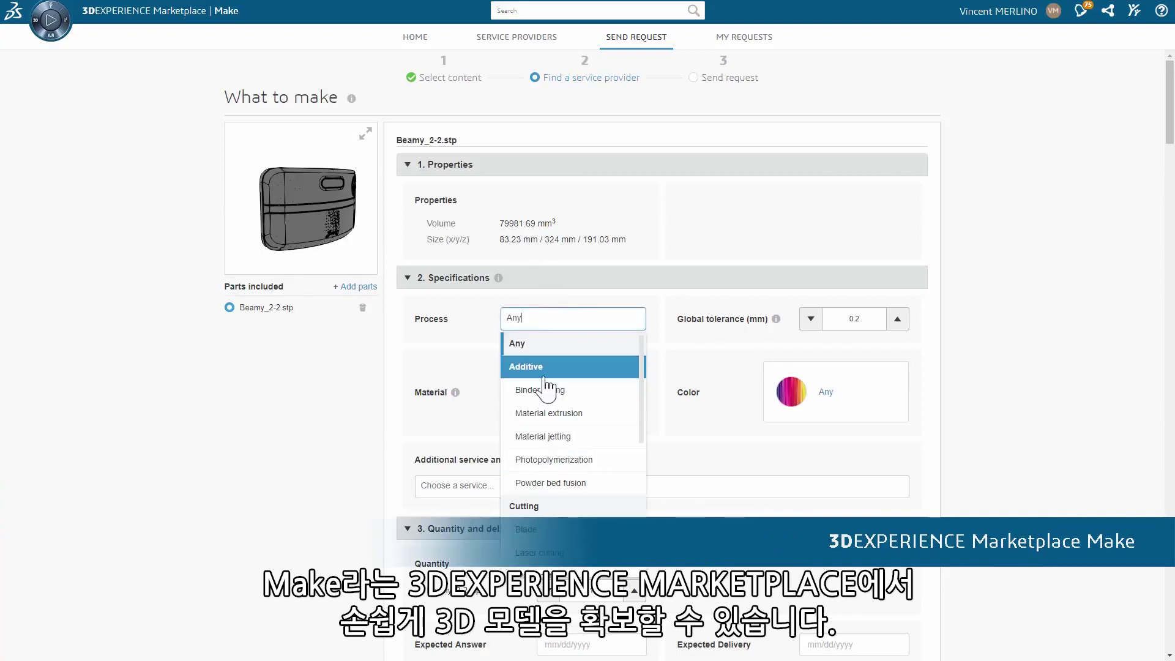
- Request the part in Plastic, Grey, and choose 3DSYSTEMS FRANCE as the maker
click(530, 401)
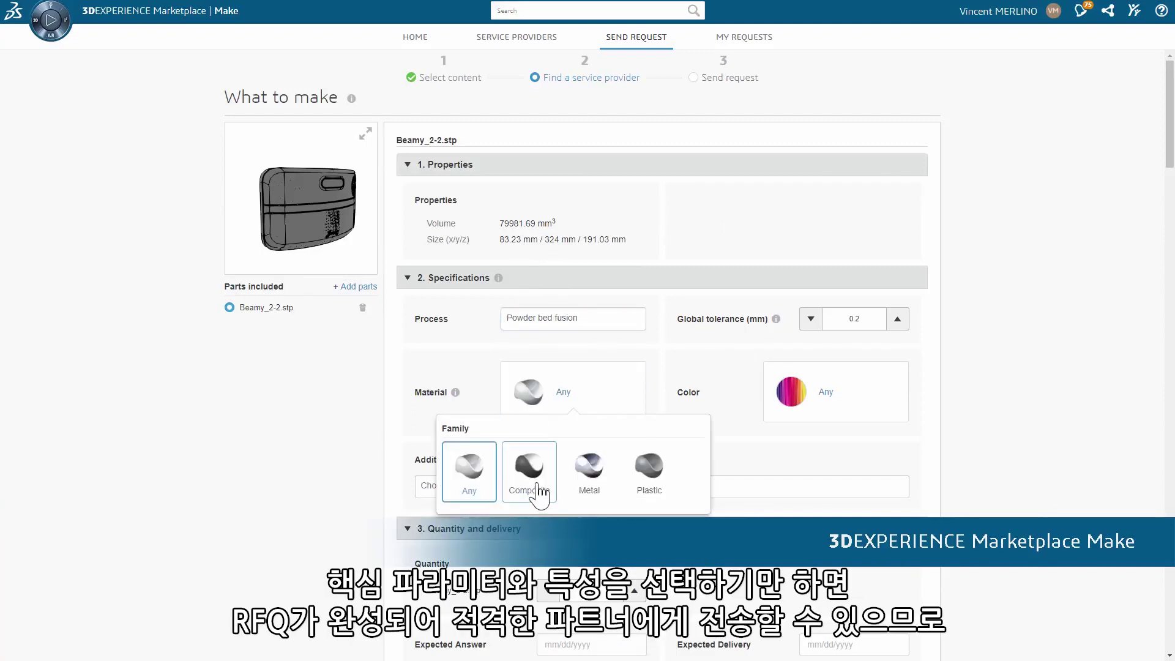
click(648, 470)
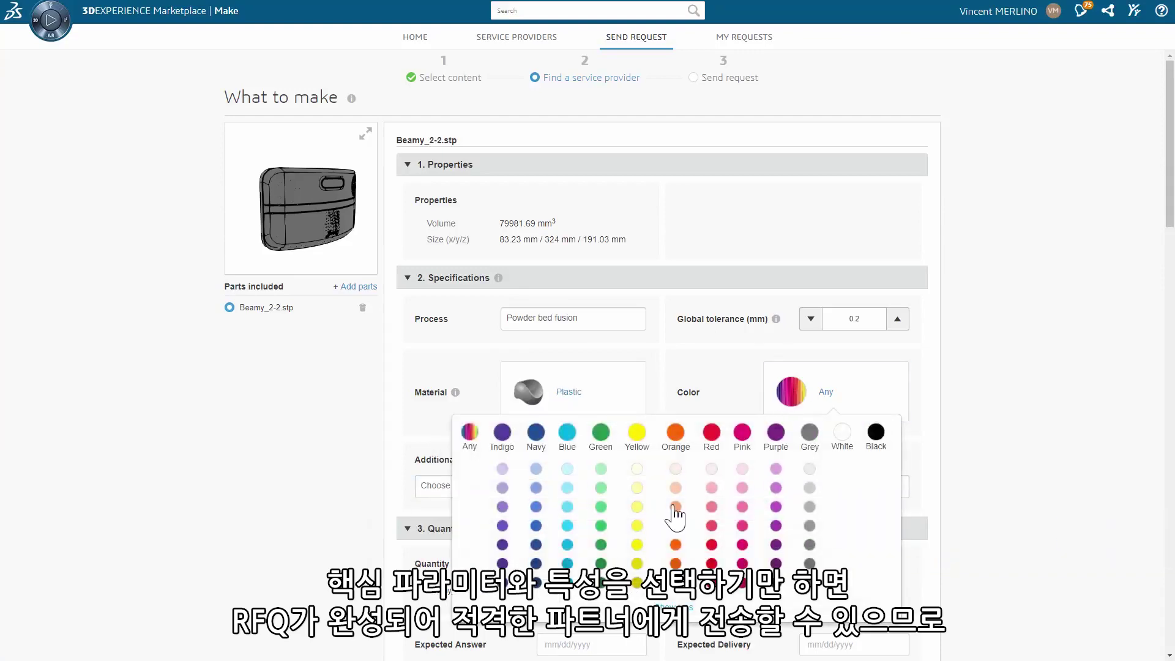
click(565, 526)
click(790, 398)
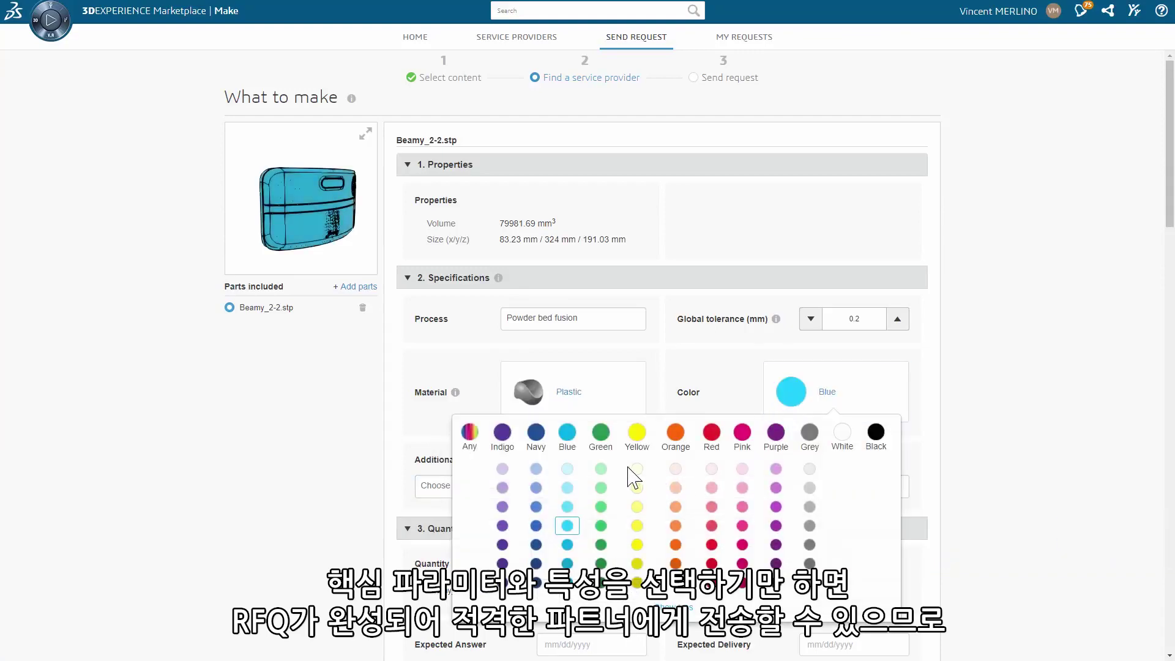
click(810, 469)
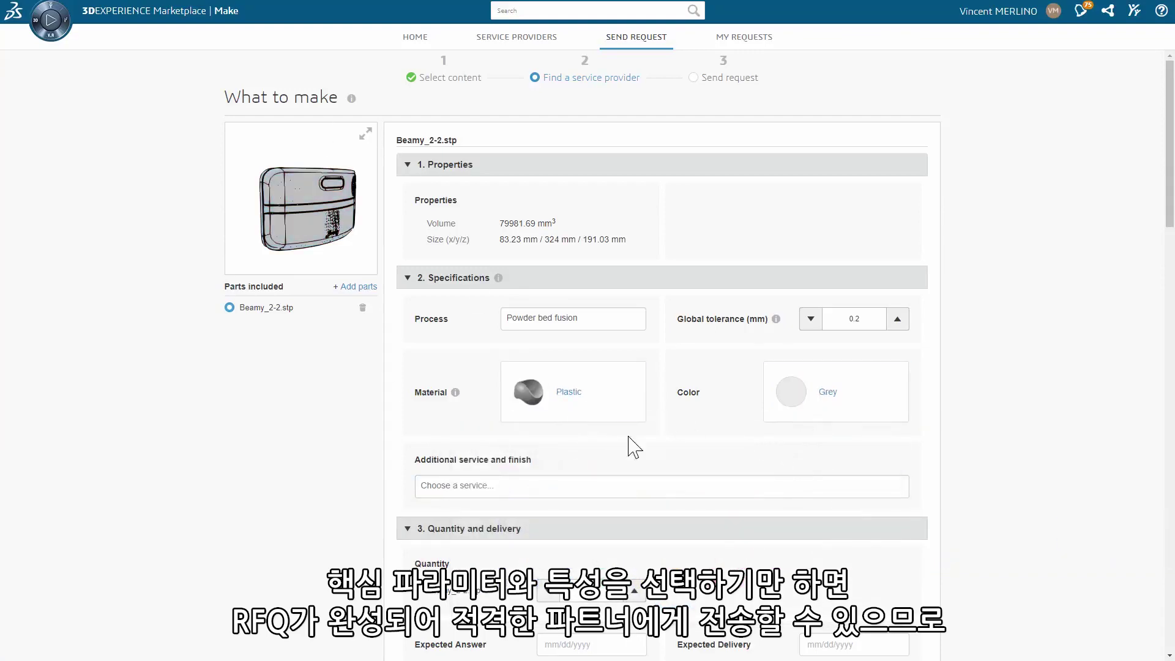
scroll(635, 447, down, 10)
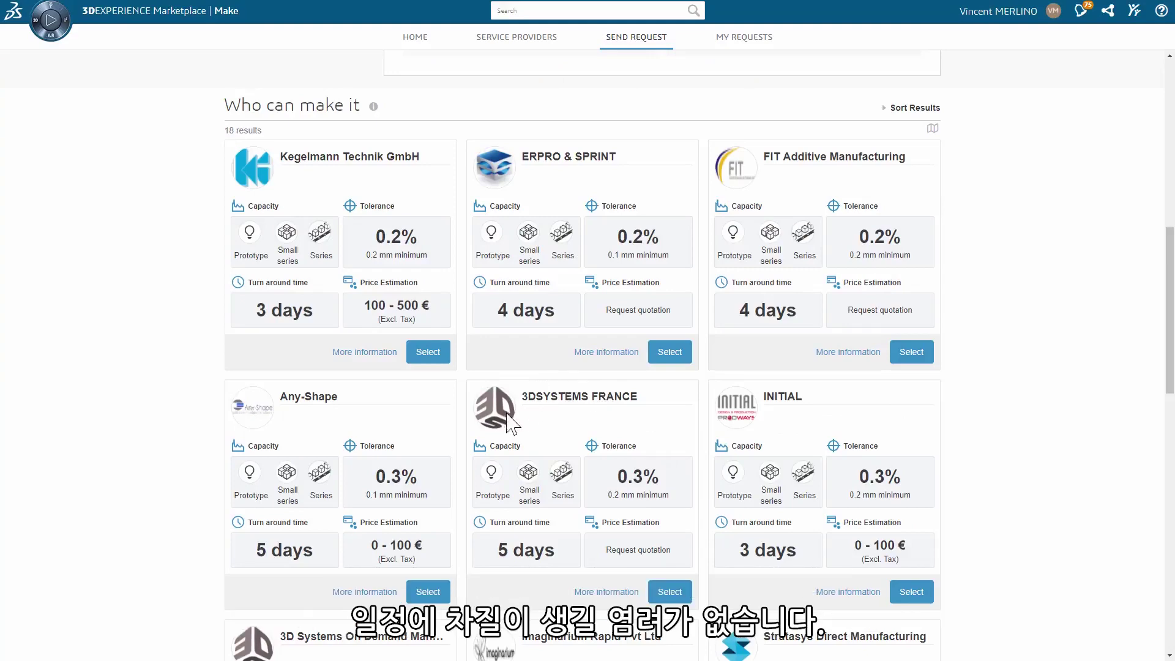
click(683, 597)
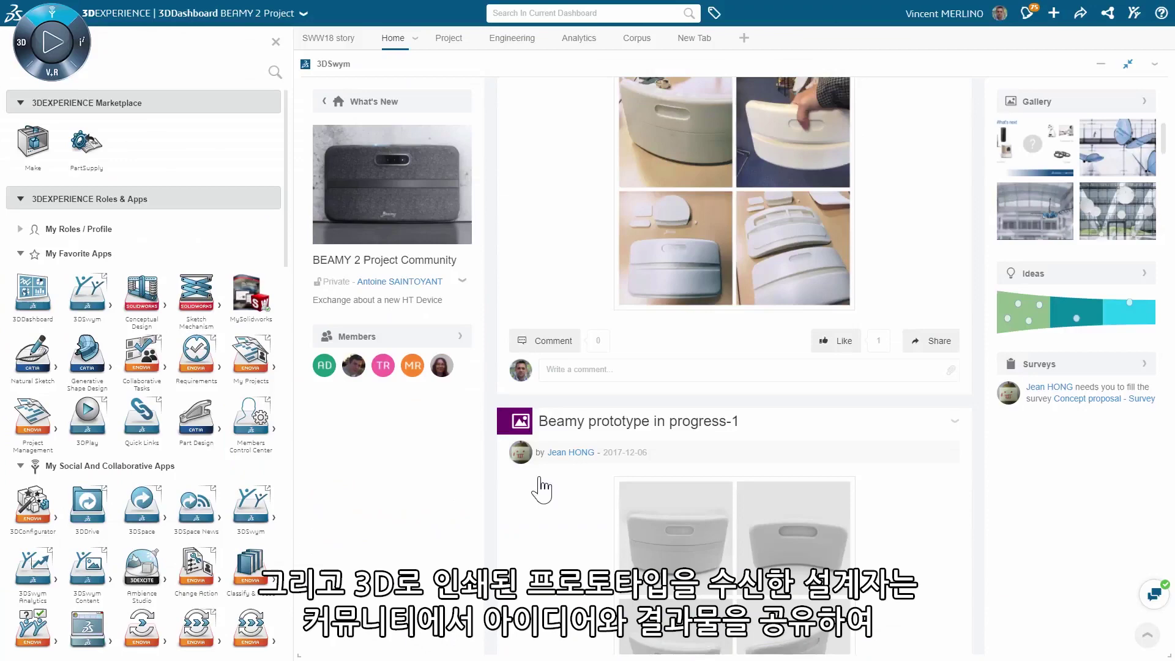
- View the Beamy prototype in progress-1 photo, then enlarge the progress-2 photos
scroll(539, 484, down, 3)
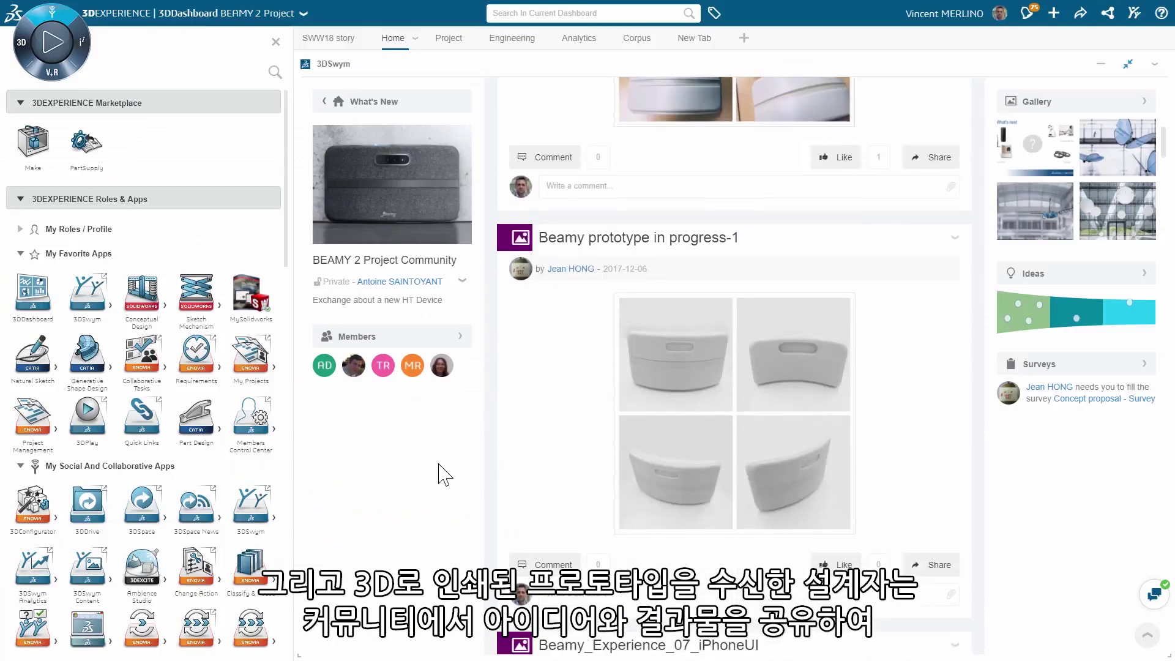
click(667, 362)
click(1155, 96)
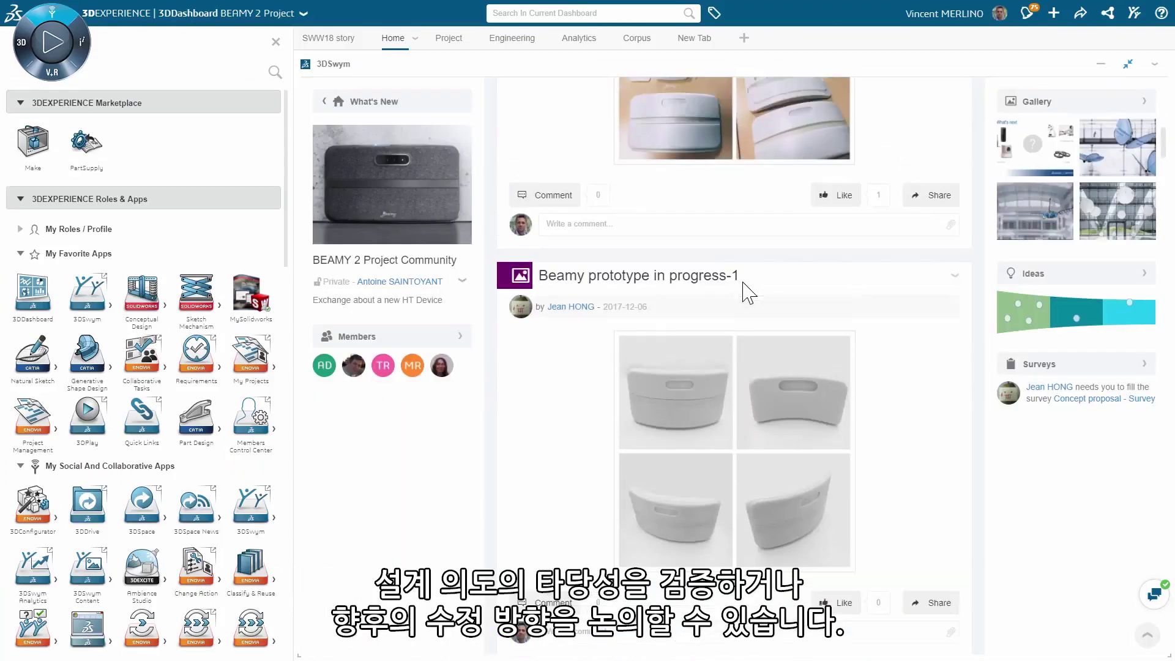
scroll(745, 289, down, 5)
click(679, 351)
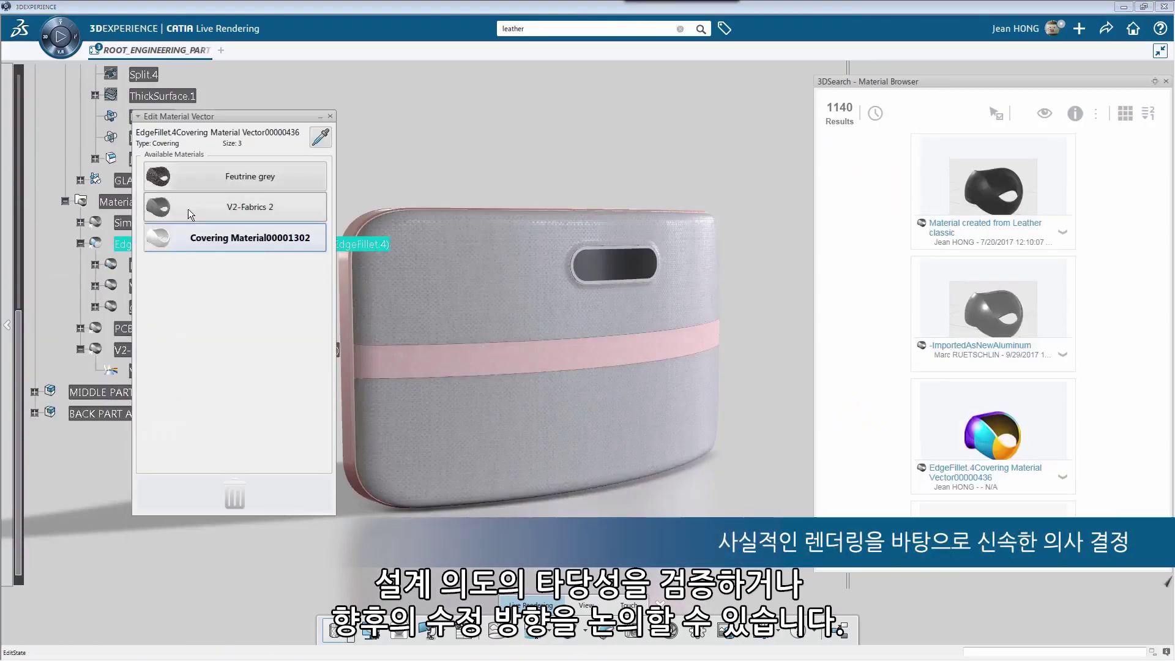
- Try V2-Fabrics 2 and Feutrine grey on the fabric covering, settling on V2-Fabrics 2
click(189, 208)
click(200, 180)
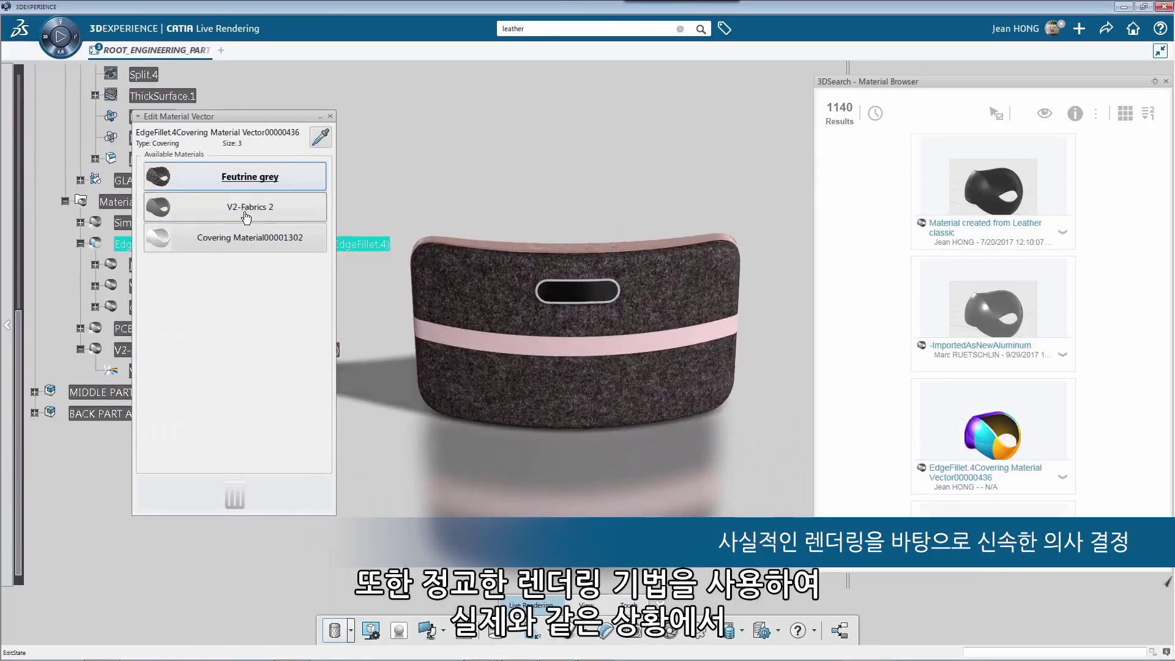
click(249, 208)
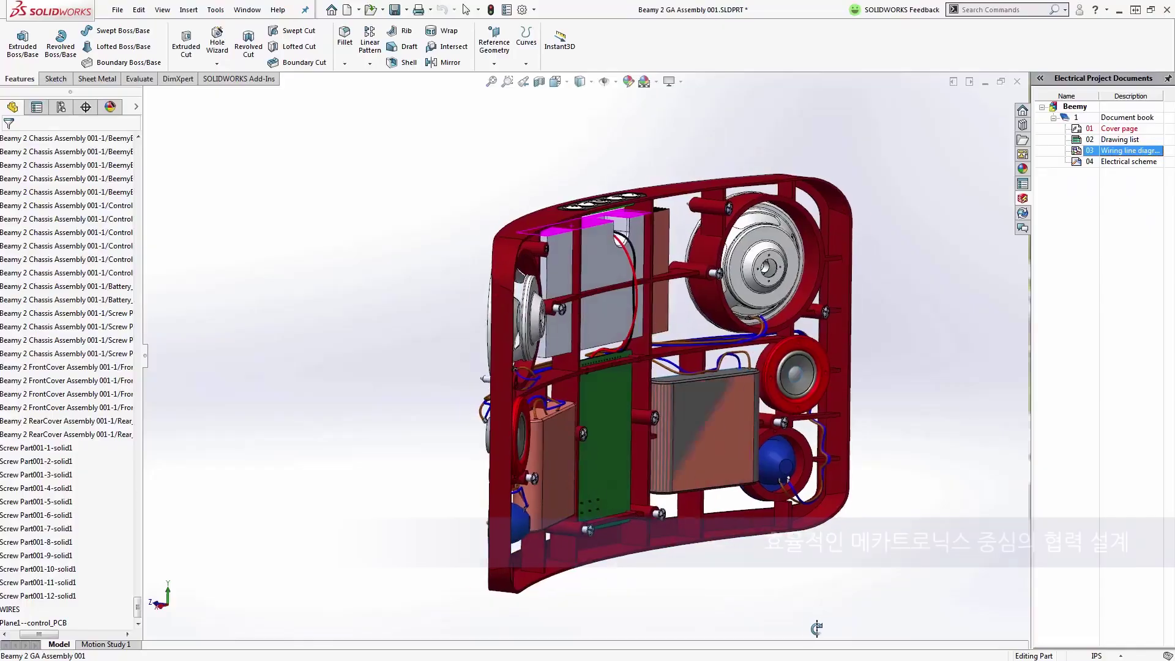
- Enlarge the 3DEXCITE screen projected on the wall with the Beamote image-size slider
middle_drag(817, 629, 729, 658)
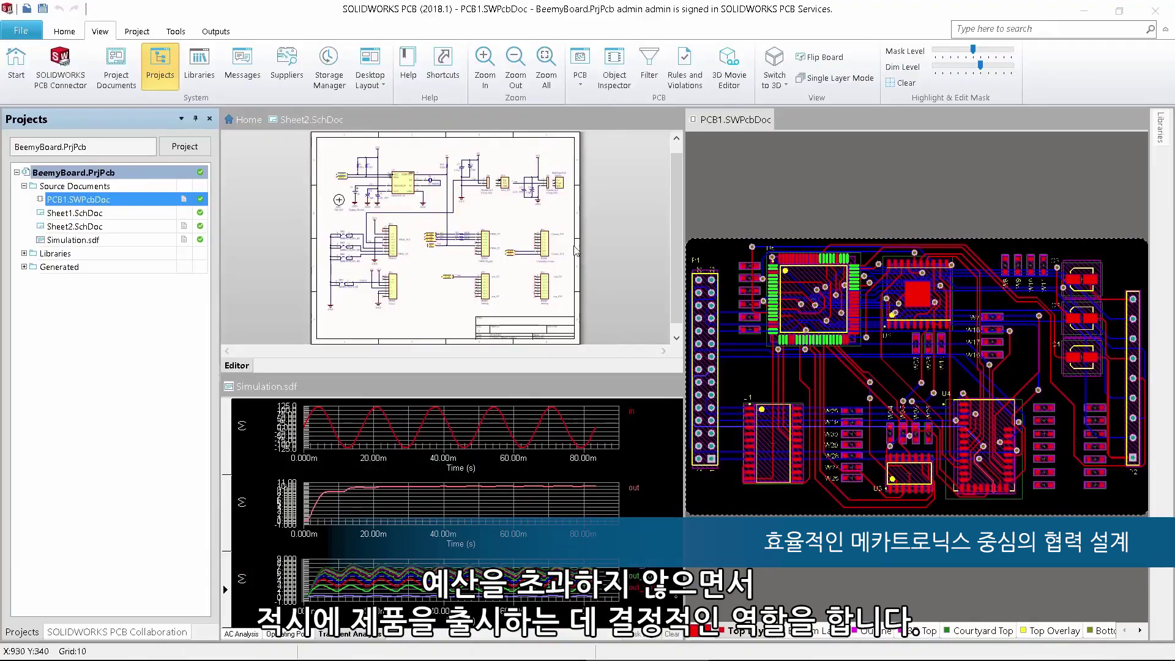
- Browse the Sheet2 schematic, then open the PCB1 board layout
click(577, 196)
ctrl+scroll(524, 197, up, 5)
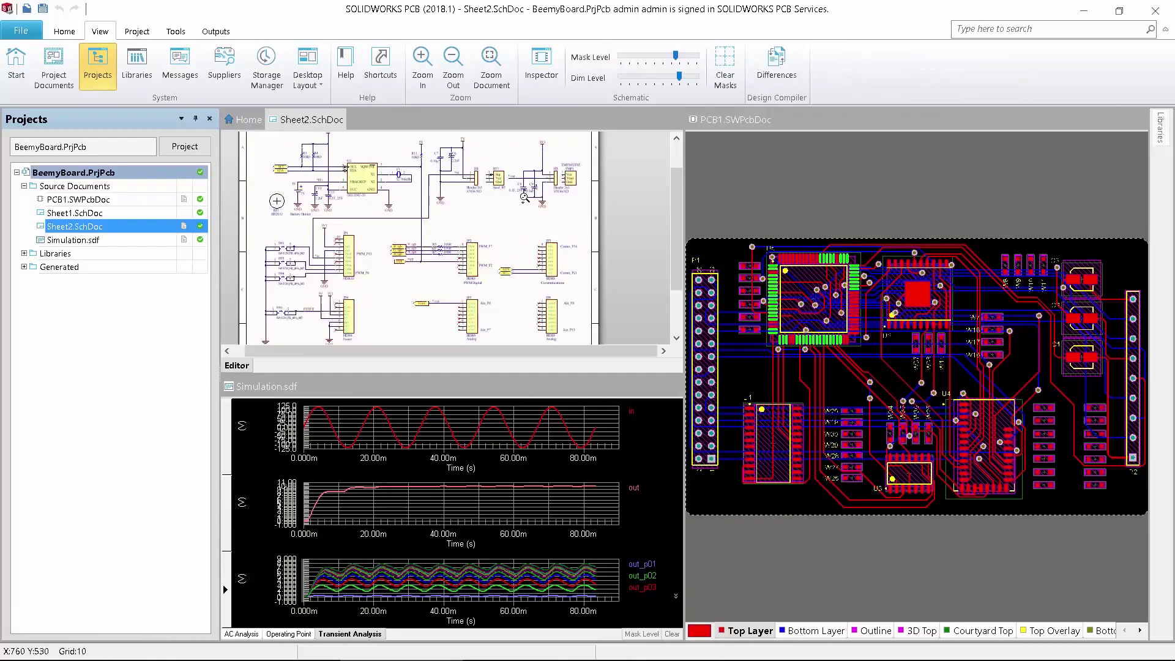
right_drag(524, 198, 460, 290)
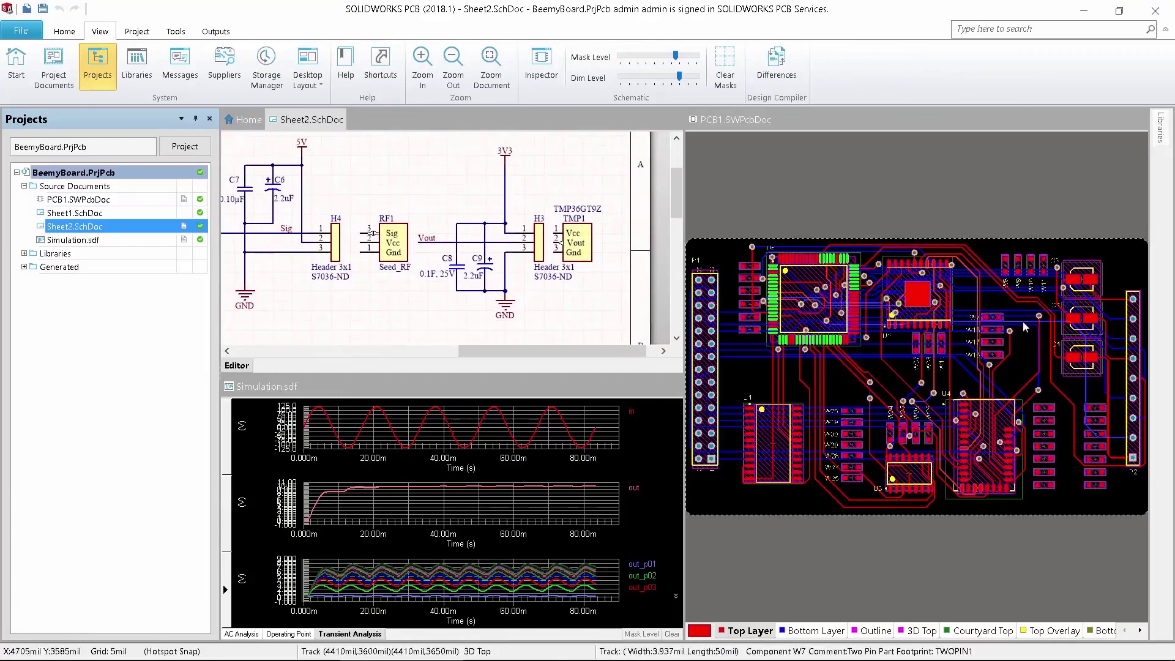
click(1051, 221)
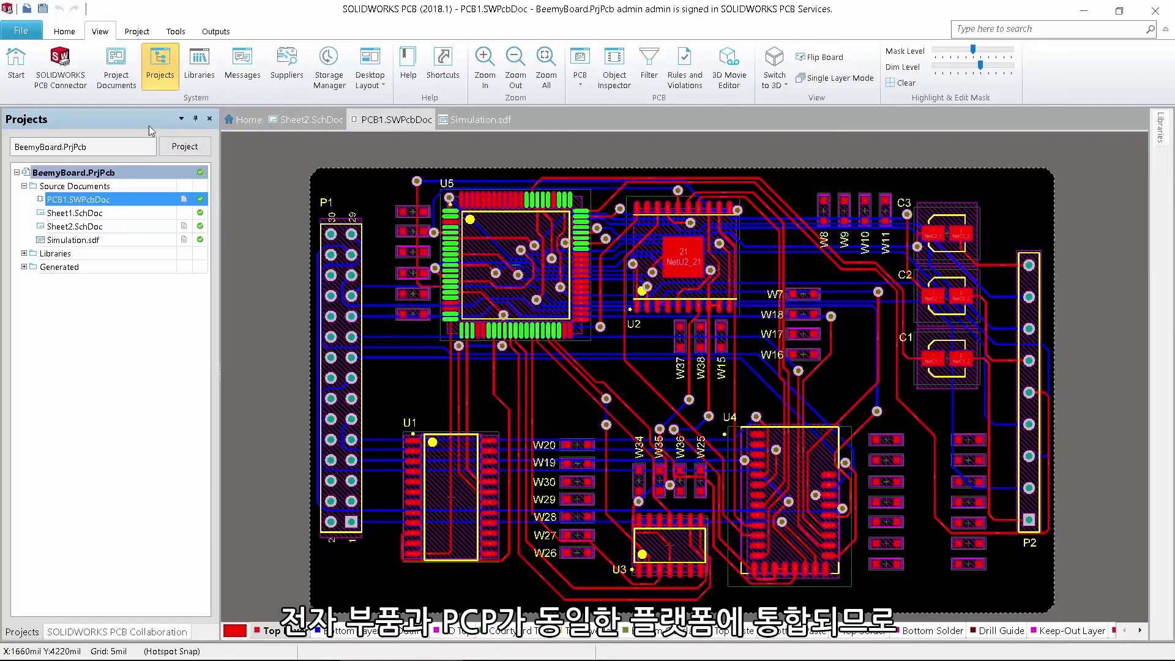
- Push the BeemyBoard PCB design to the collaboration service and post it
click(61, 64)
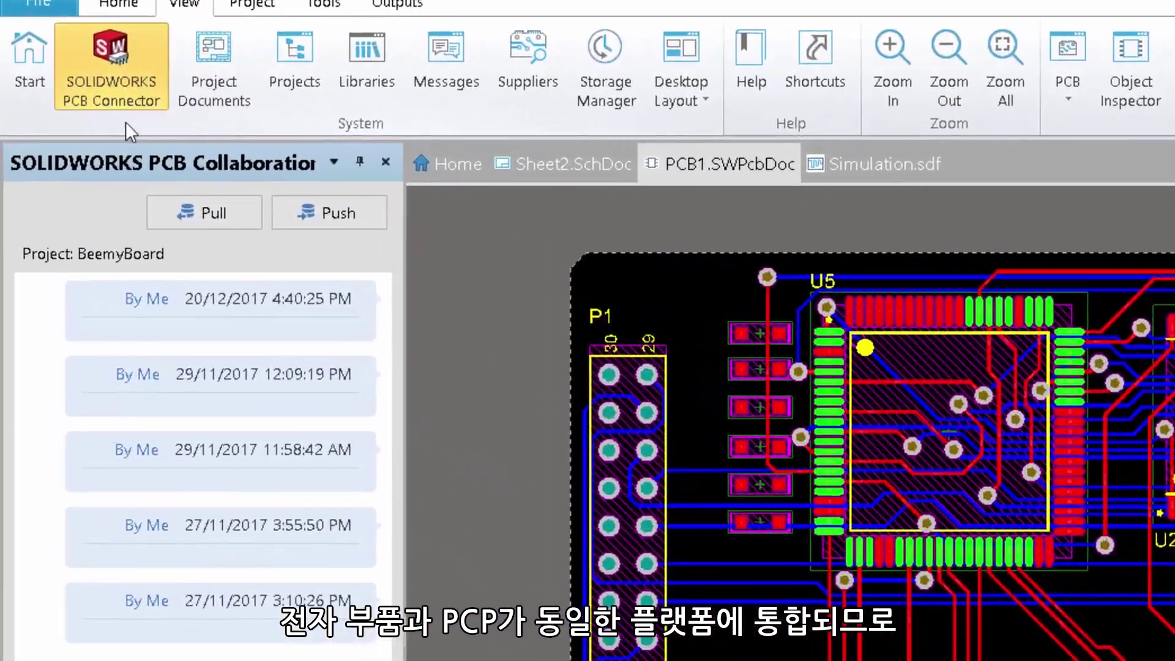
click(324, 211)
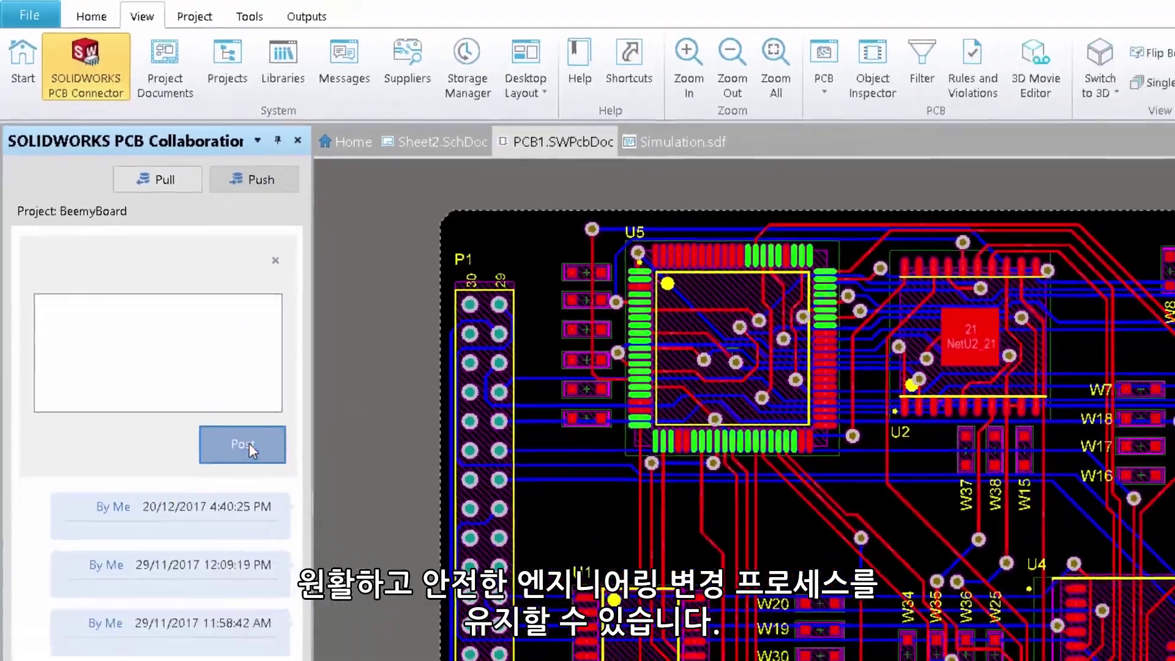
click(324, 557)
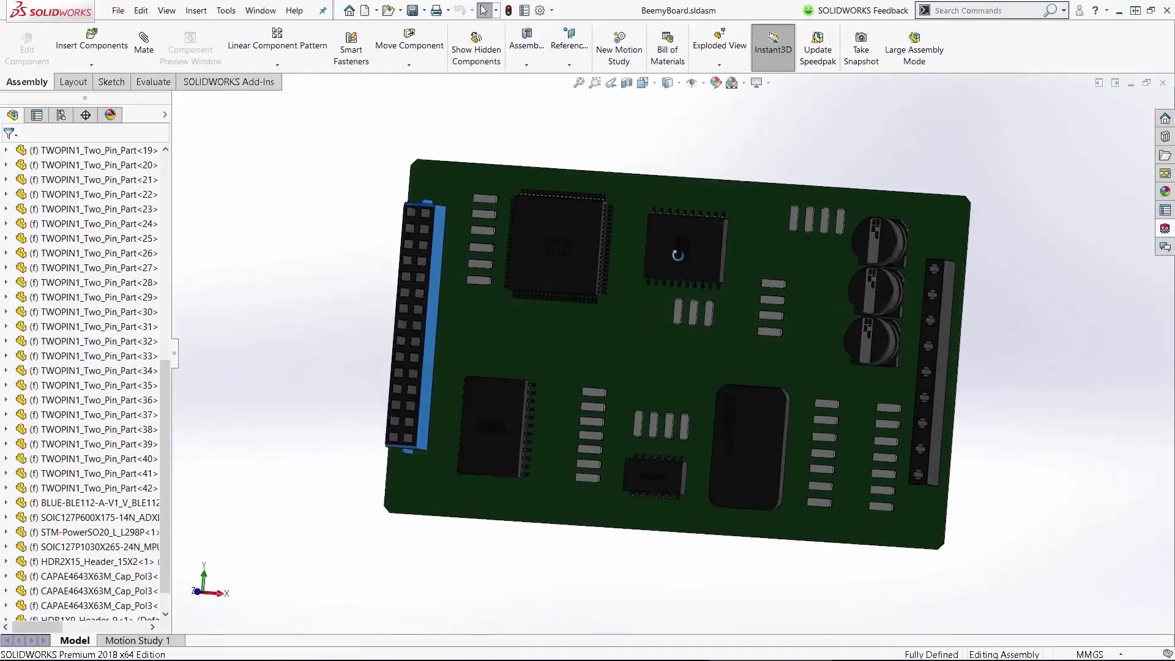
- Zoom to fit the BeemyBoard assembly and drag the HDR1X9 header to a new position
scroll(868, 330, down, 5)
key(f)
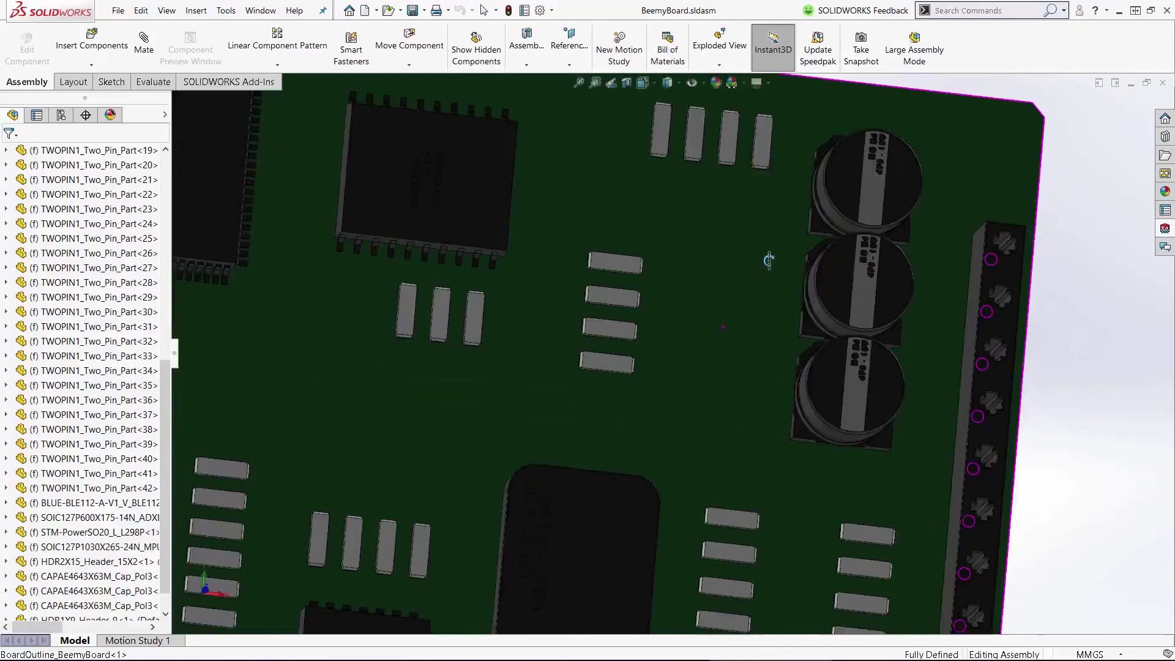
drag(814, 417, 807, 421)
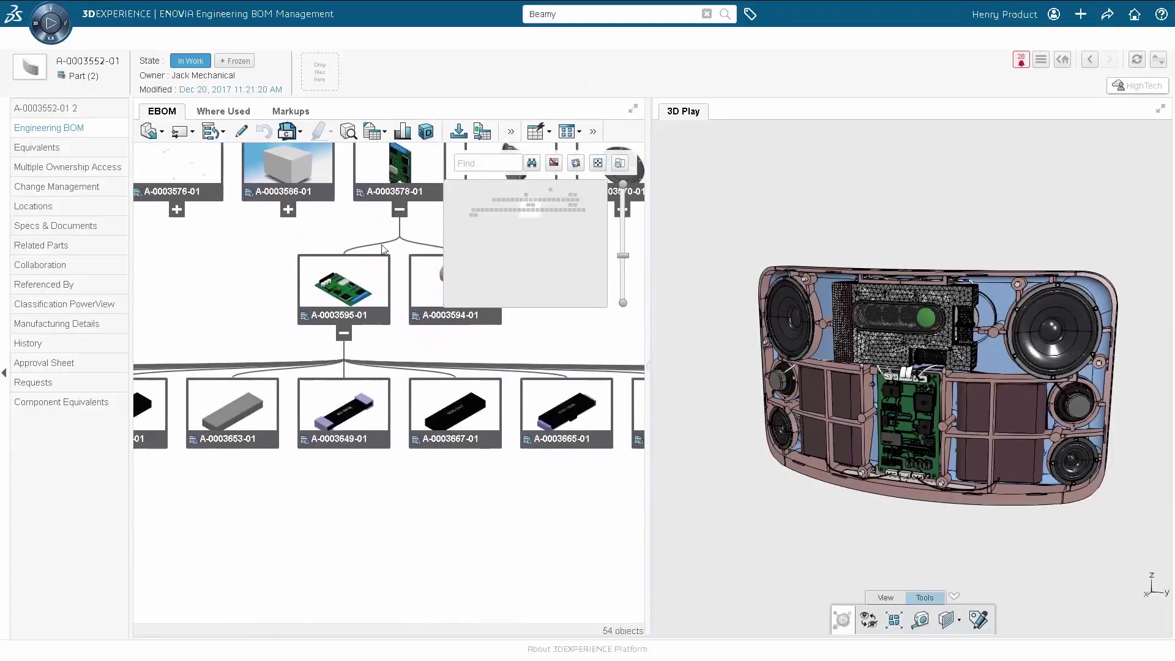
scroll(382, 248, down, 3)
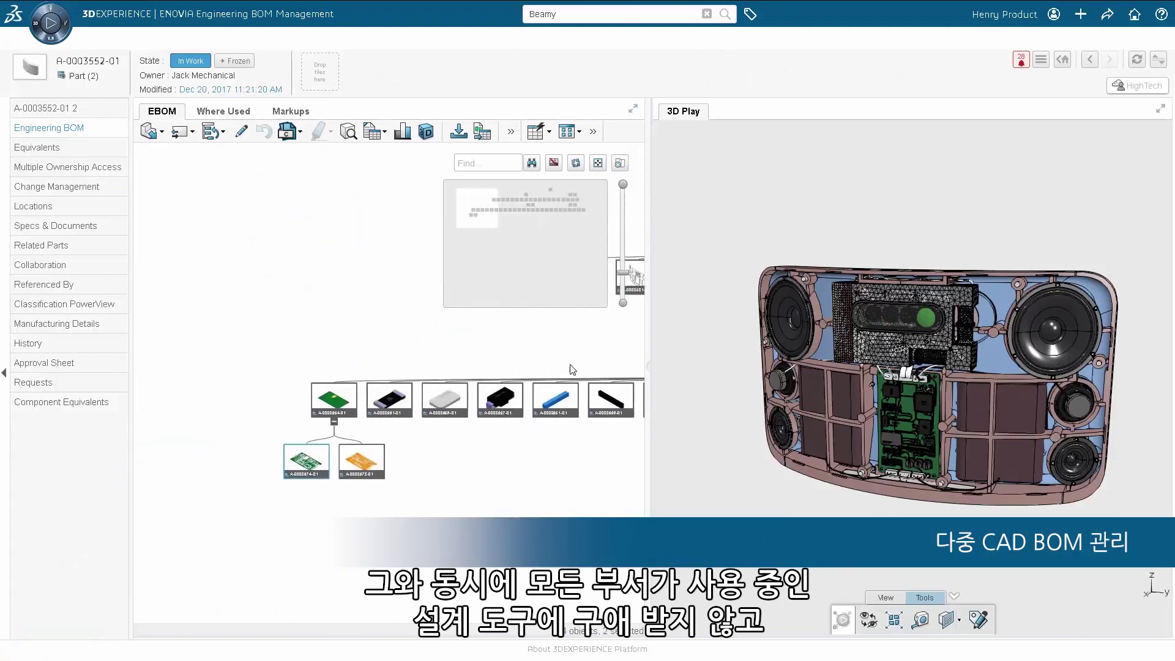
- Pan to the electronics branch and highlight the top housing and board chip in 3D Play
drag(572, 369, 305, 364)
drag(500, 218, 532, 218)
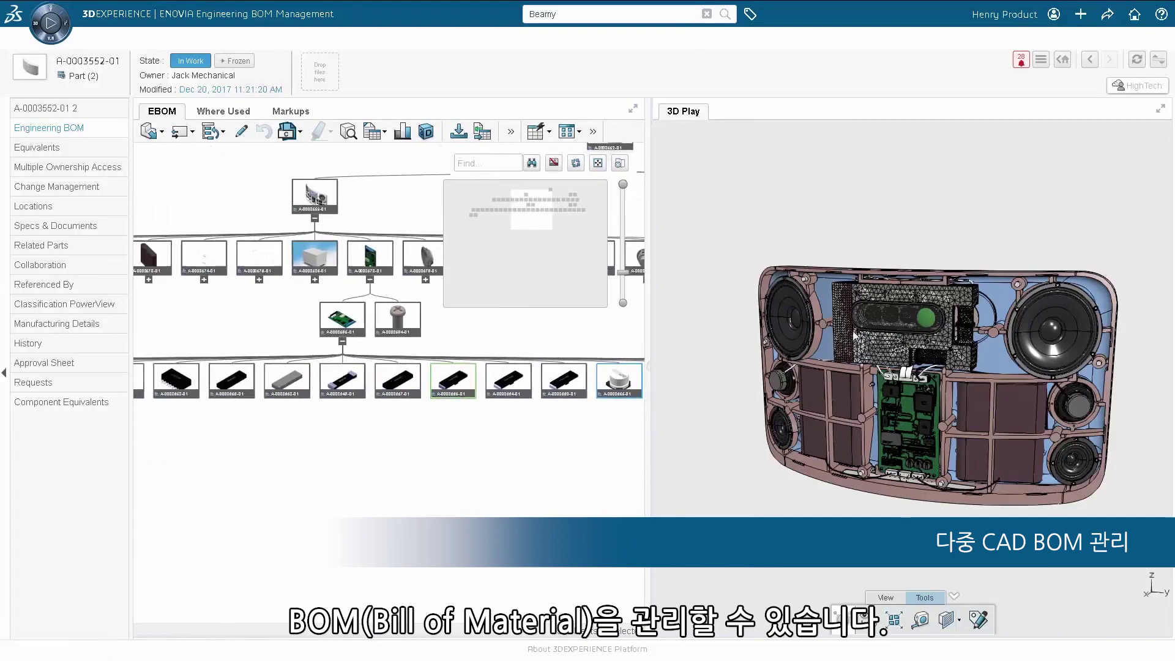
click(894, 299)
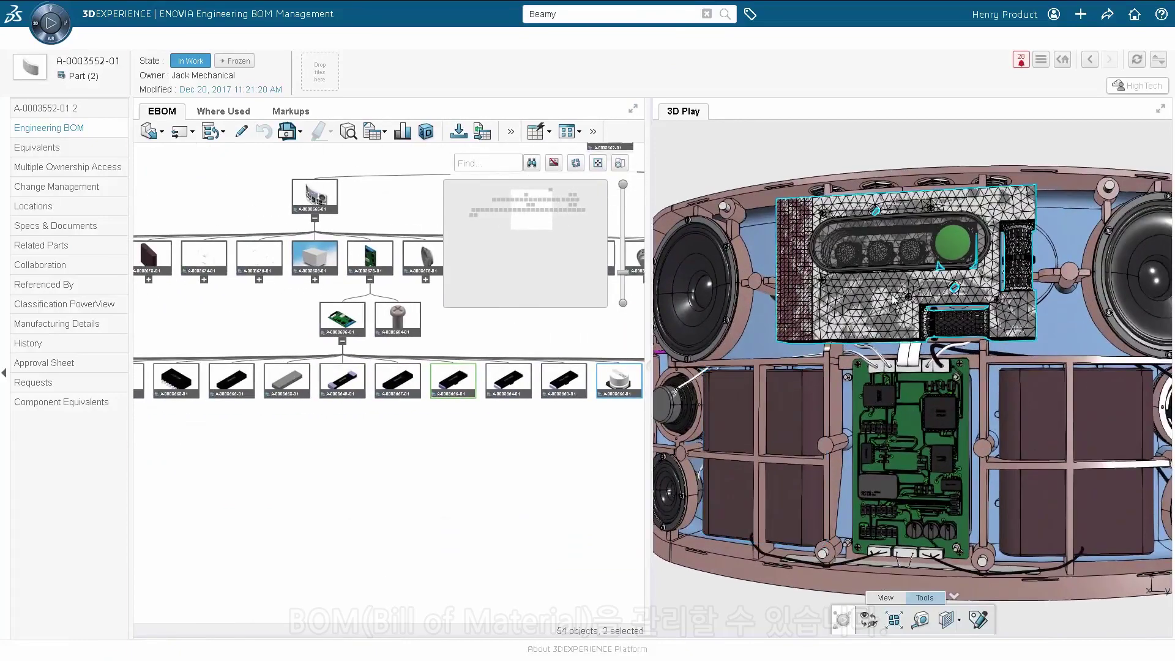
click(873, 436)
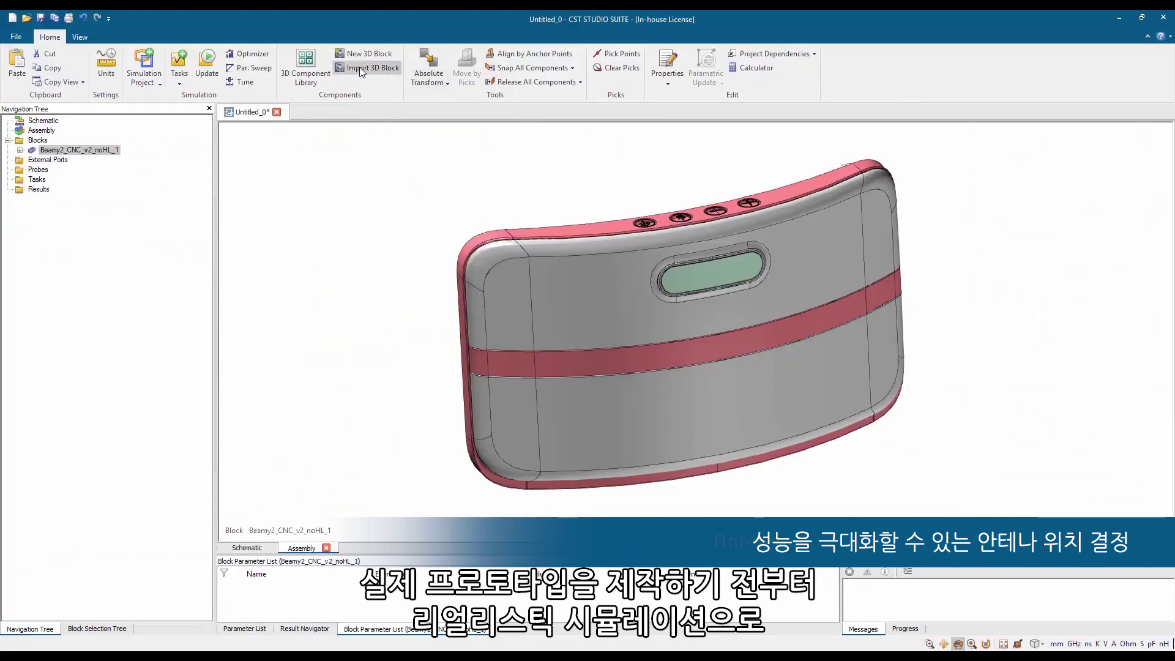
- Import the PrintedLoop_WLAN_reduced_1 antenna block and rotate its 3D farfield pattern
click(359, 69)
double_click(650, 359)
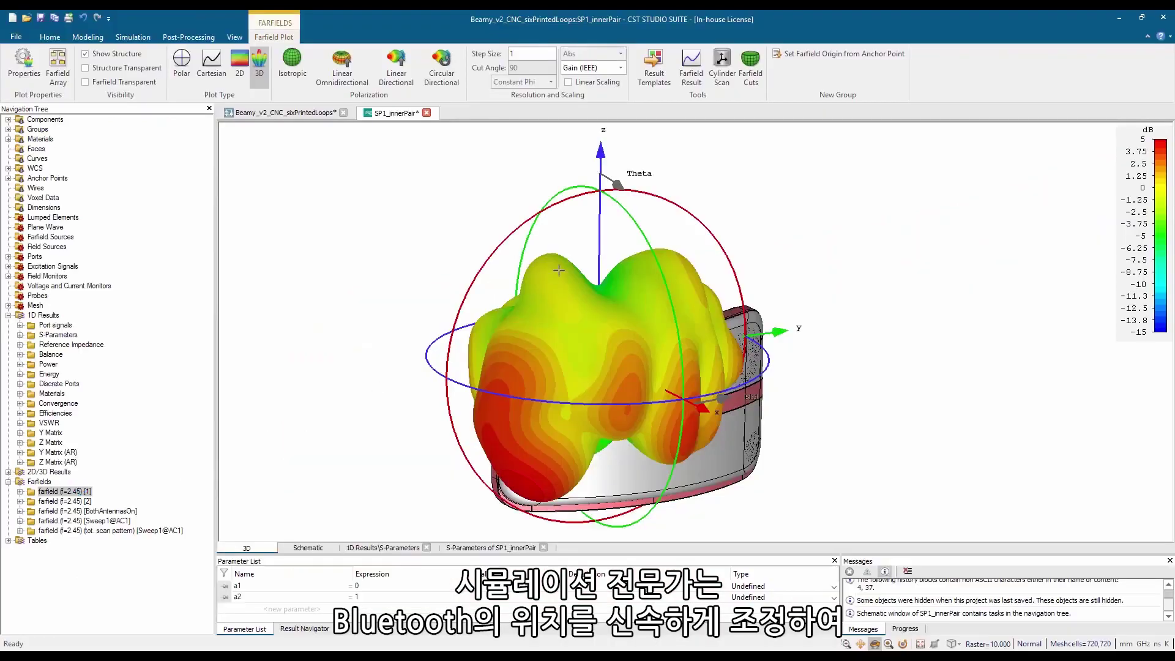
drag(559, 270, 737, 352)
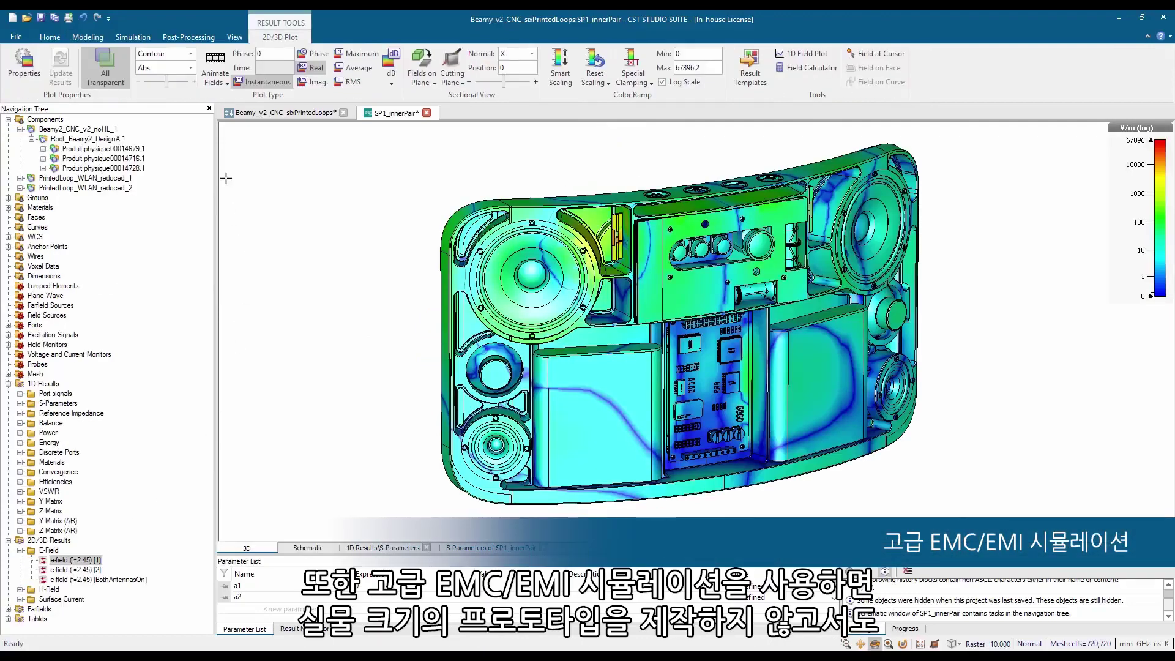
- Animate the 2.45 GHz E-field on the Beamy enclosure and zoom into the model
click(221, 61)
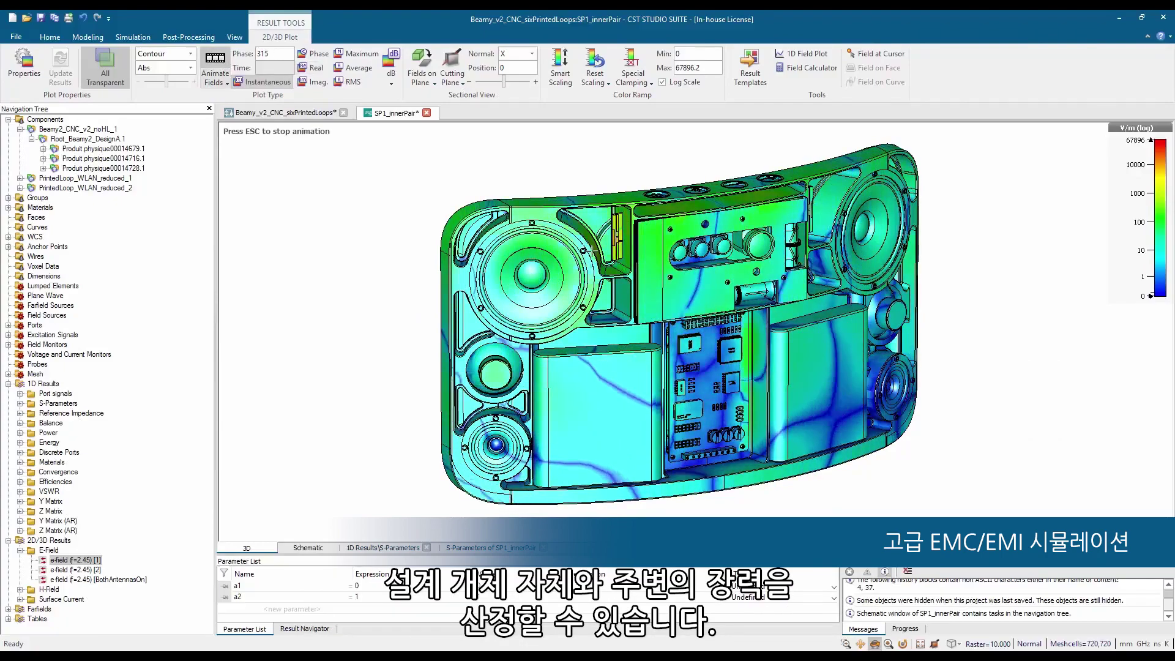
scroll(592, 251, up, 5)
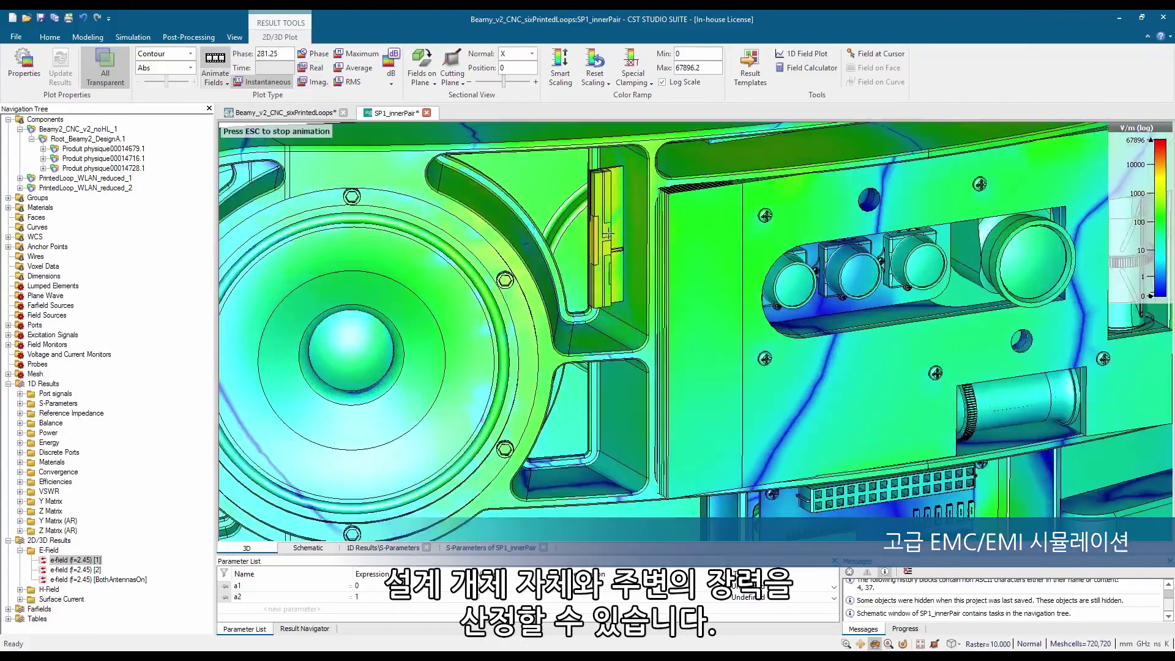
scroll(608, 232, up, 2)
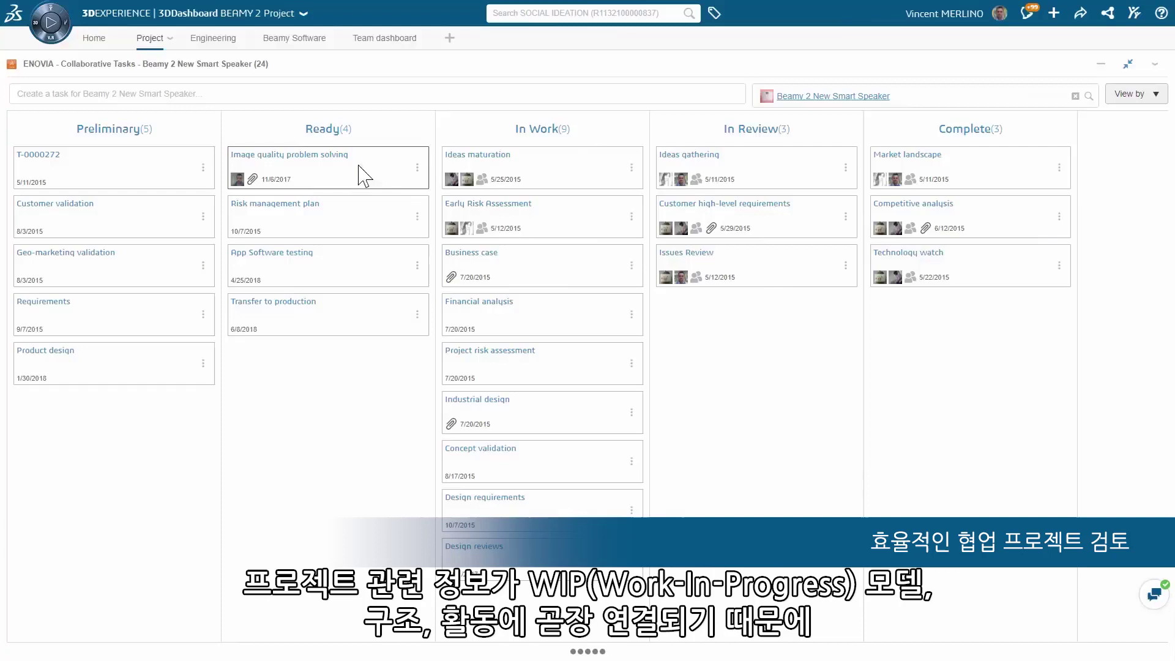
- Set 'Image quality problem solving' to 40% complete and move it to In Review
click(364, 177)
drag(413, 323, 476, 323)
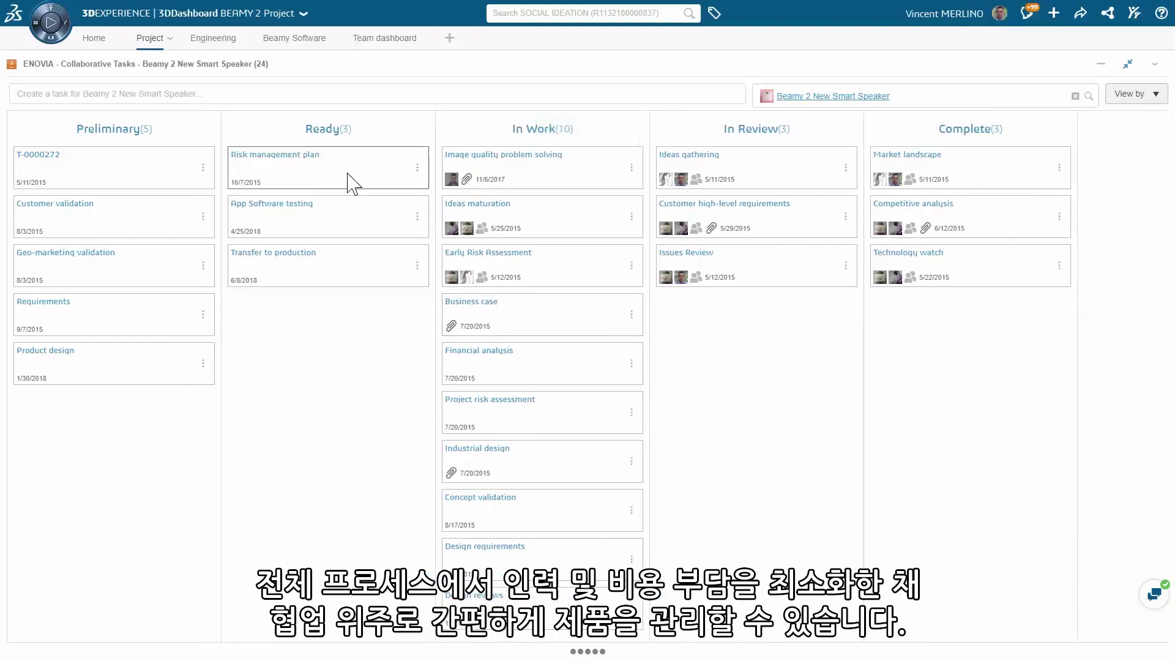
drag(673, 208, 759, 184)
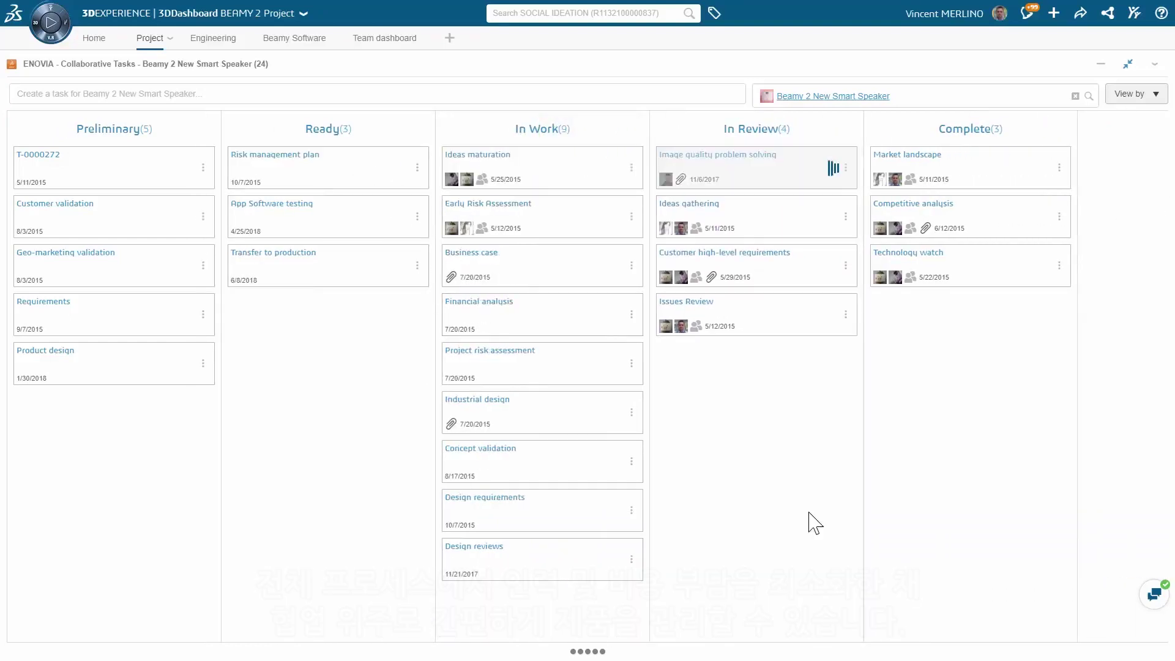
- On the Engineering dashboard, open Beamy2 Dev and explode Root_Beamy2_Mech in a full-page 3DPlay
click(207, 40)
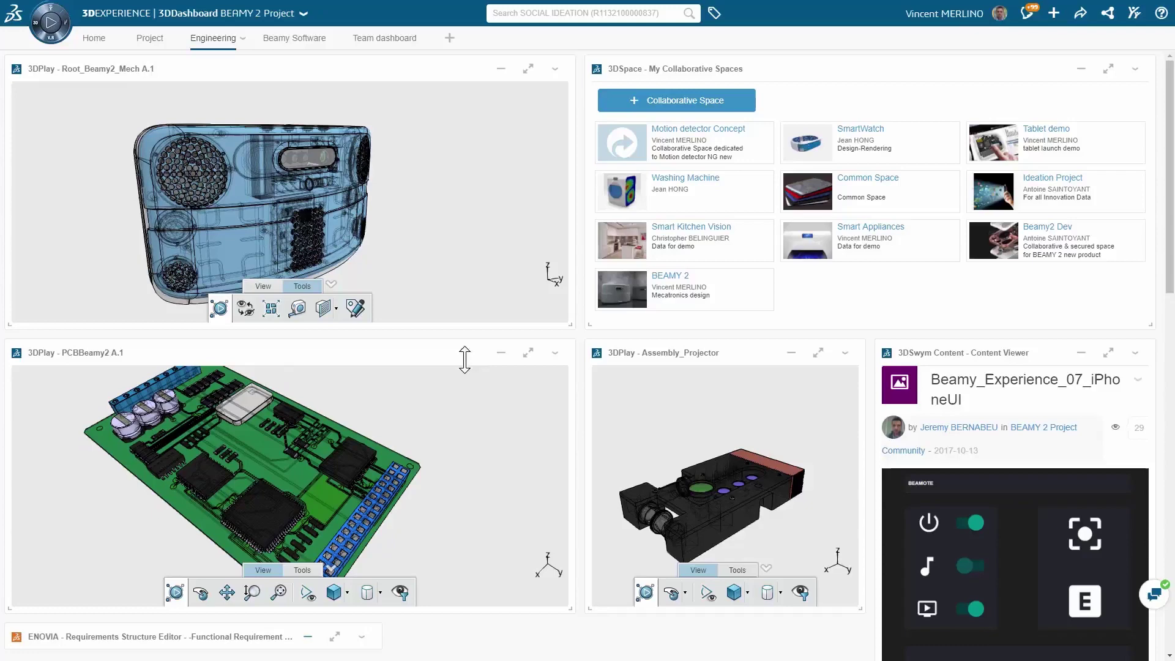
click(1007, 257)
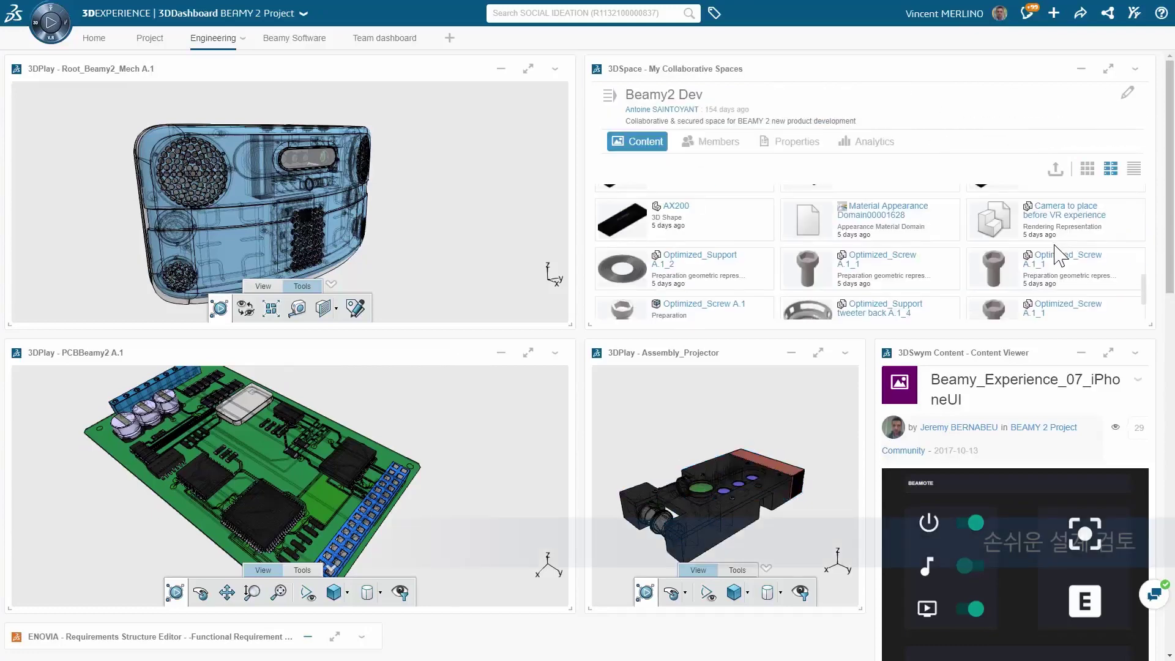
scroll(1049, 260, down, 3)
scroll(1057, 255, down, 1)
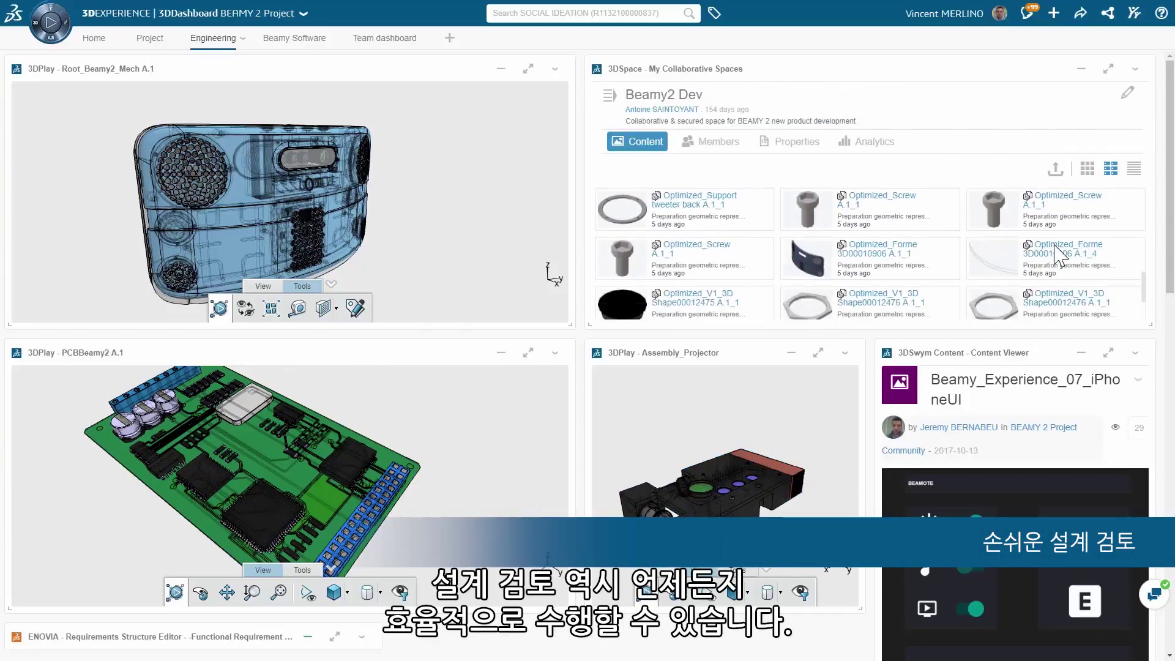
click(527, 69)
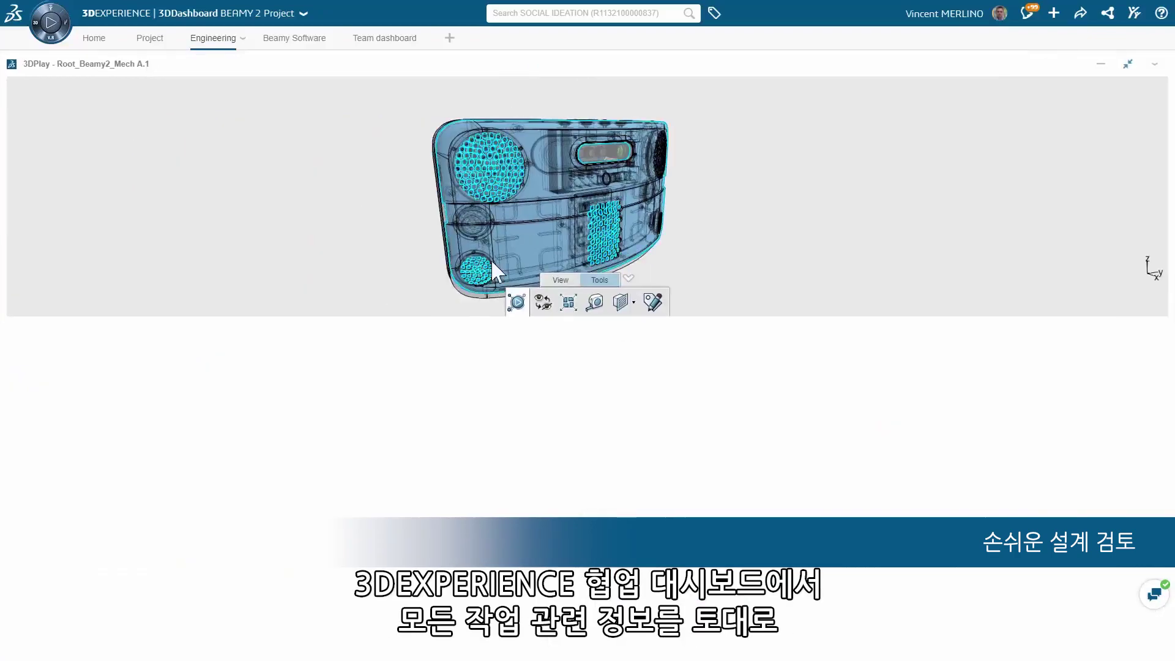
click(567, 643)
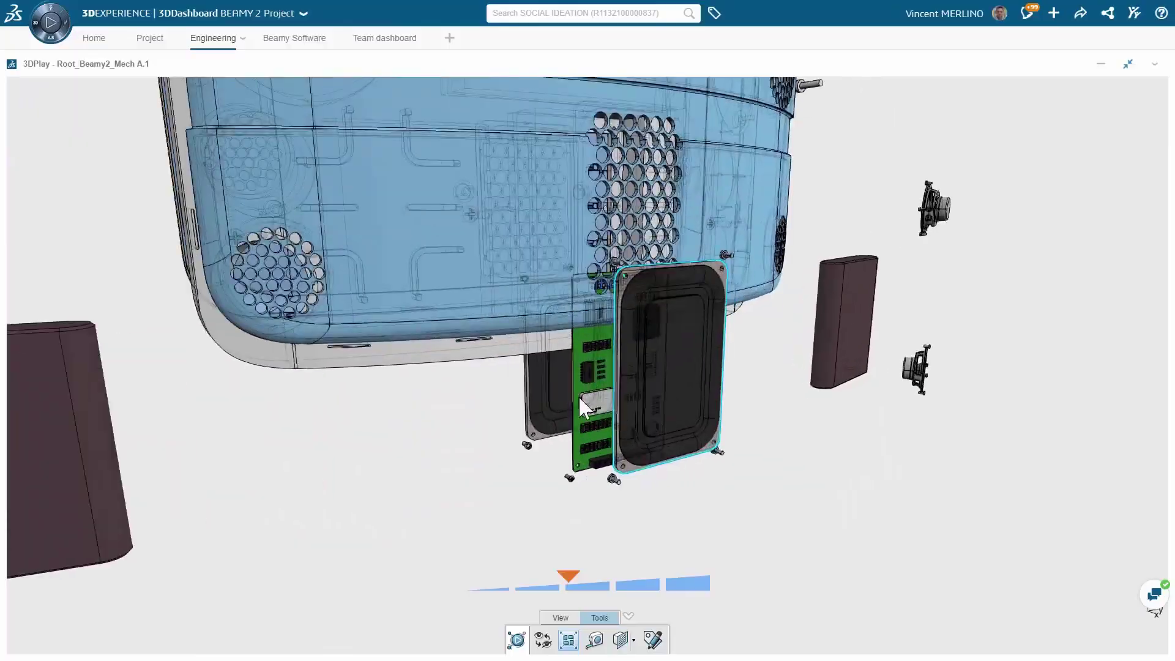
- Rotate the exploded assembly to its blue back shell and restore the tile size
drag(579, 407, 630, 393)
click(1129, 64)
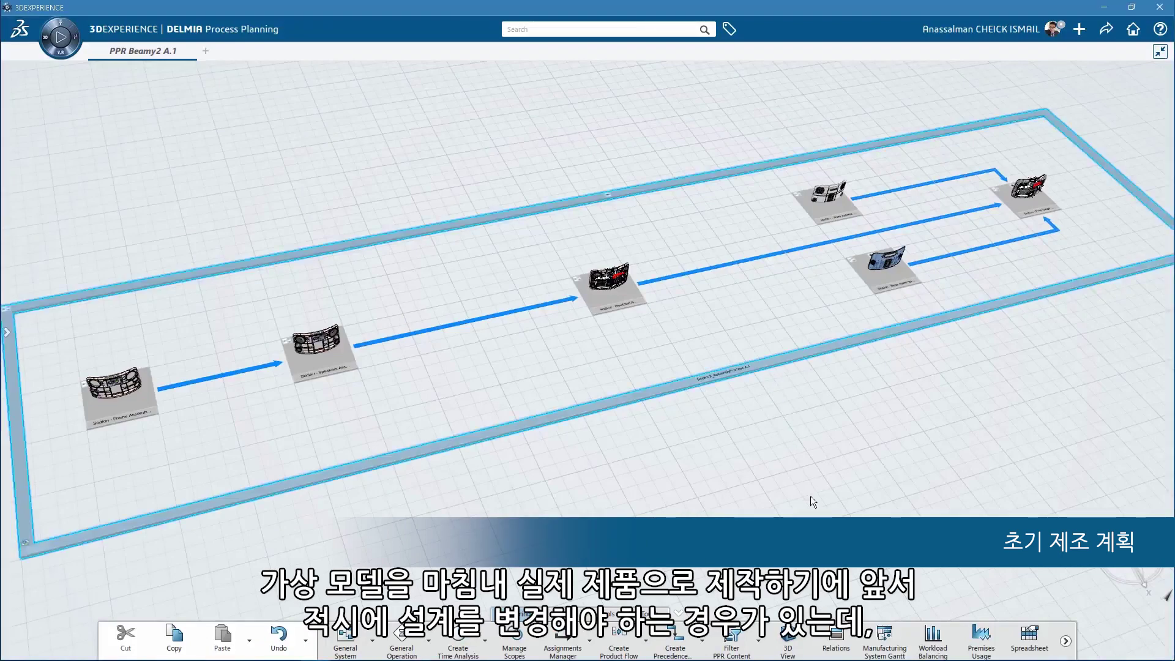
- Filter workload balancing to the Standard configuration and widen the Gantt table to show Utilization
click(919, 633)
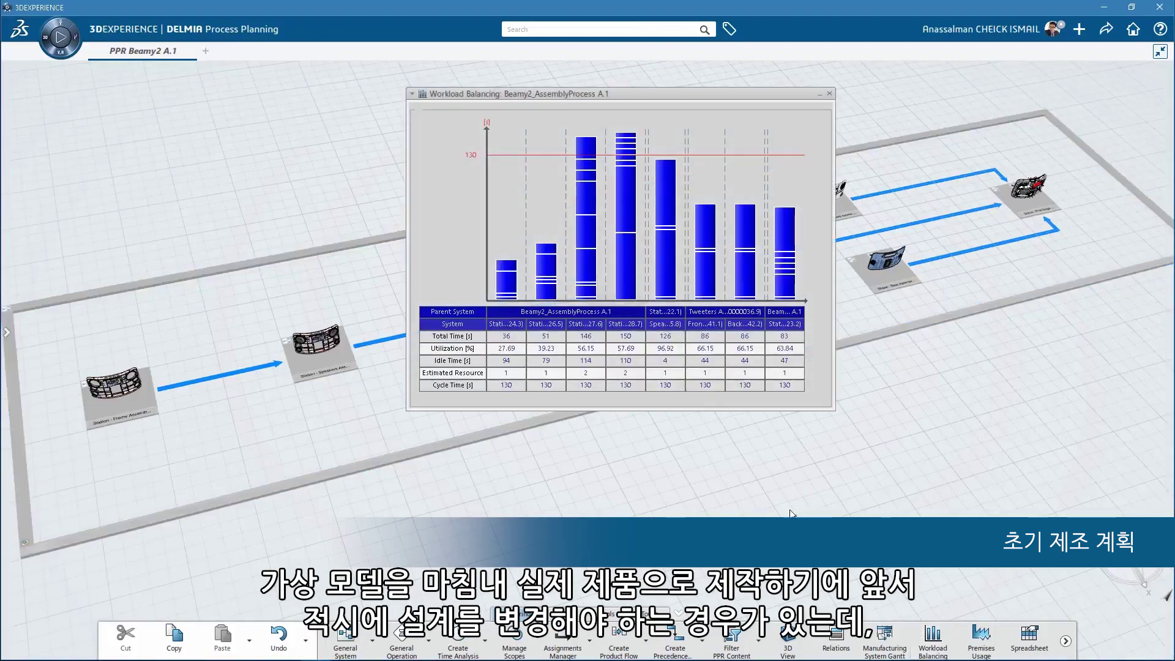
right_click(484, 311)
click(494, 314)
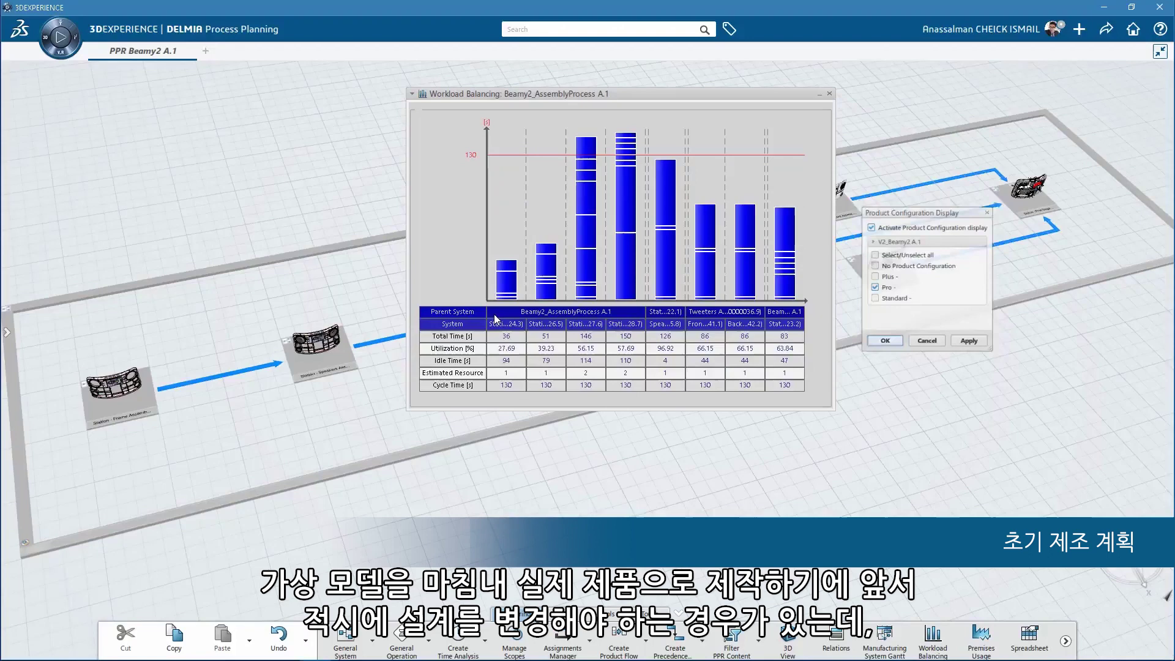
click(961, 345)
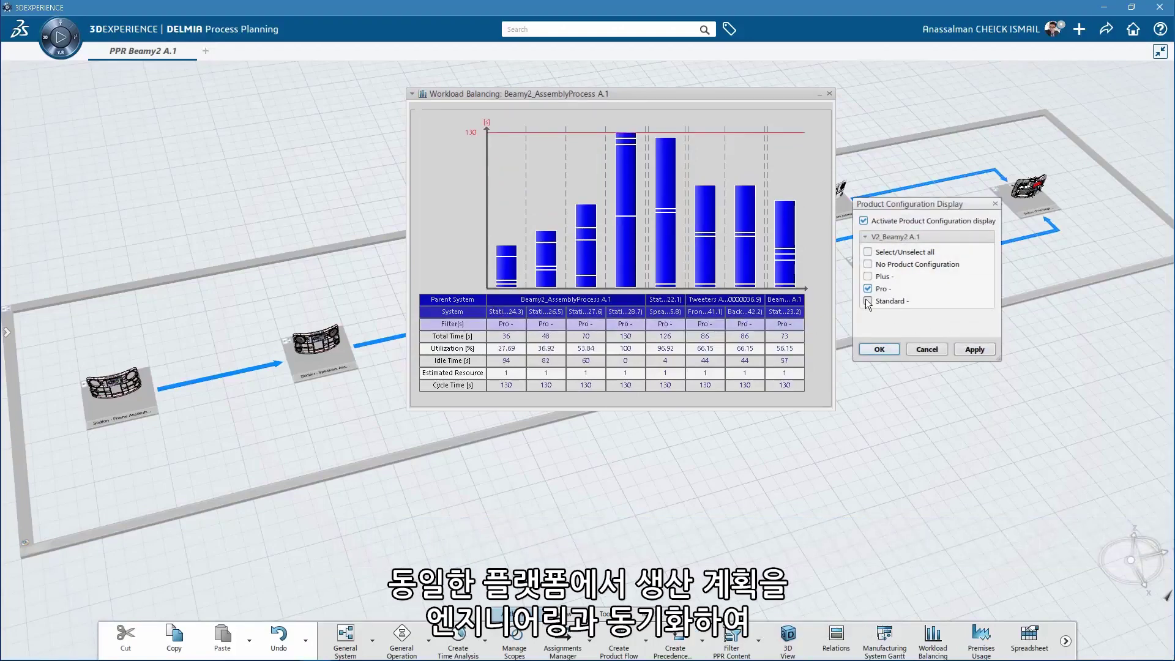
click(966, 351)
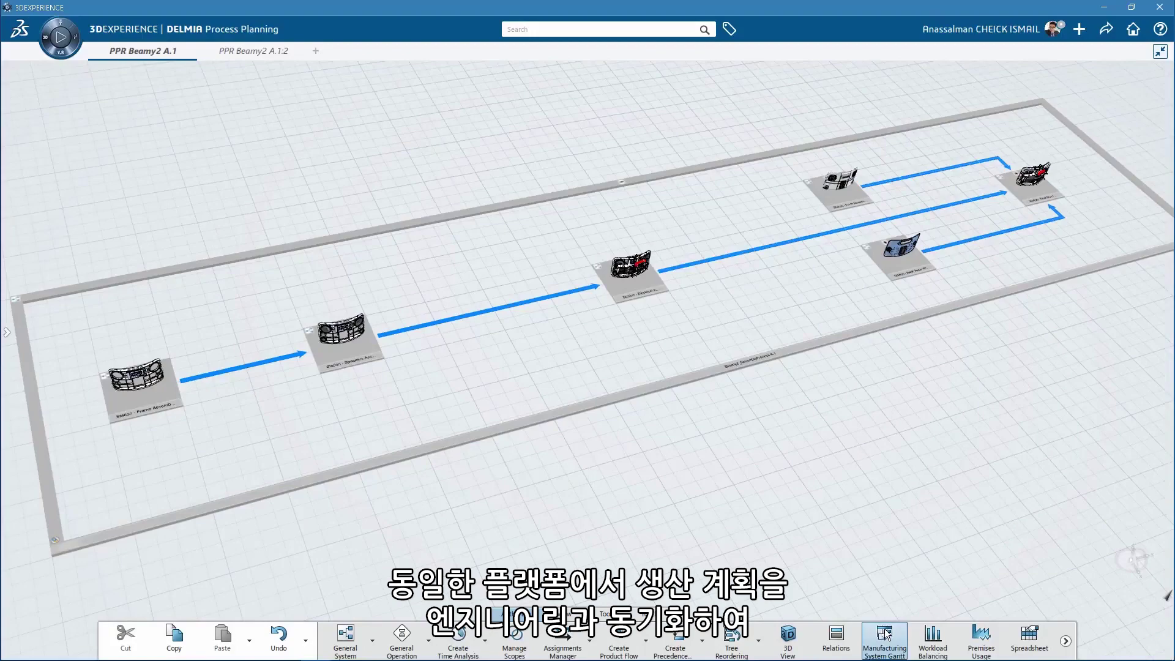
click(886, 635)
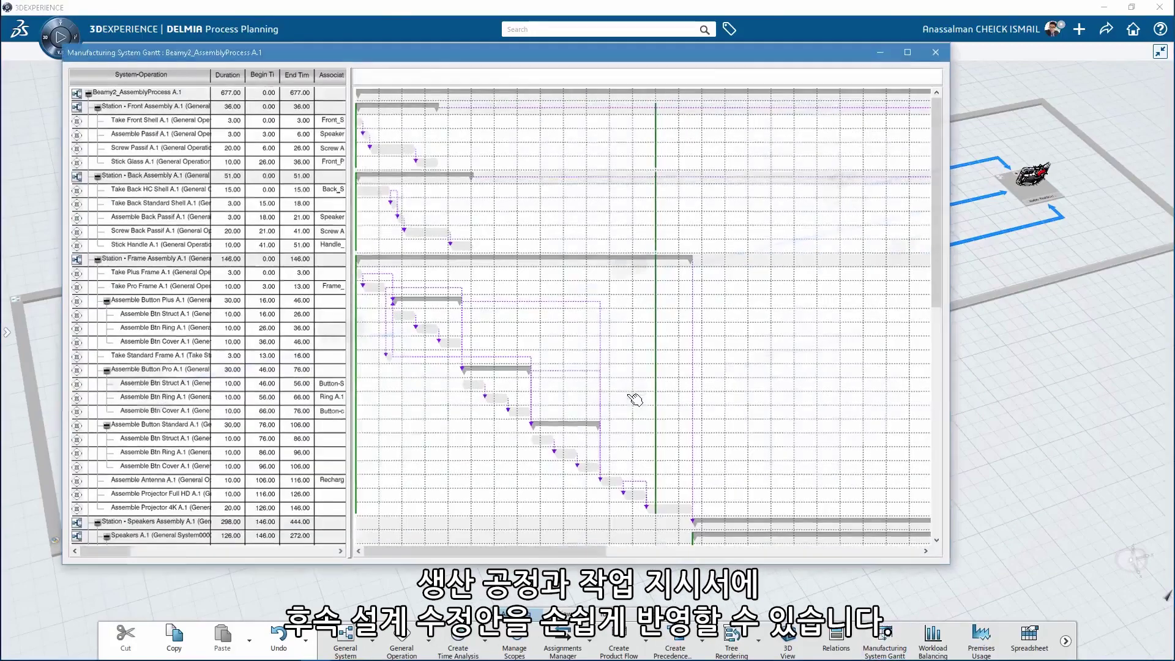
drag(349, 305, 530, 304)
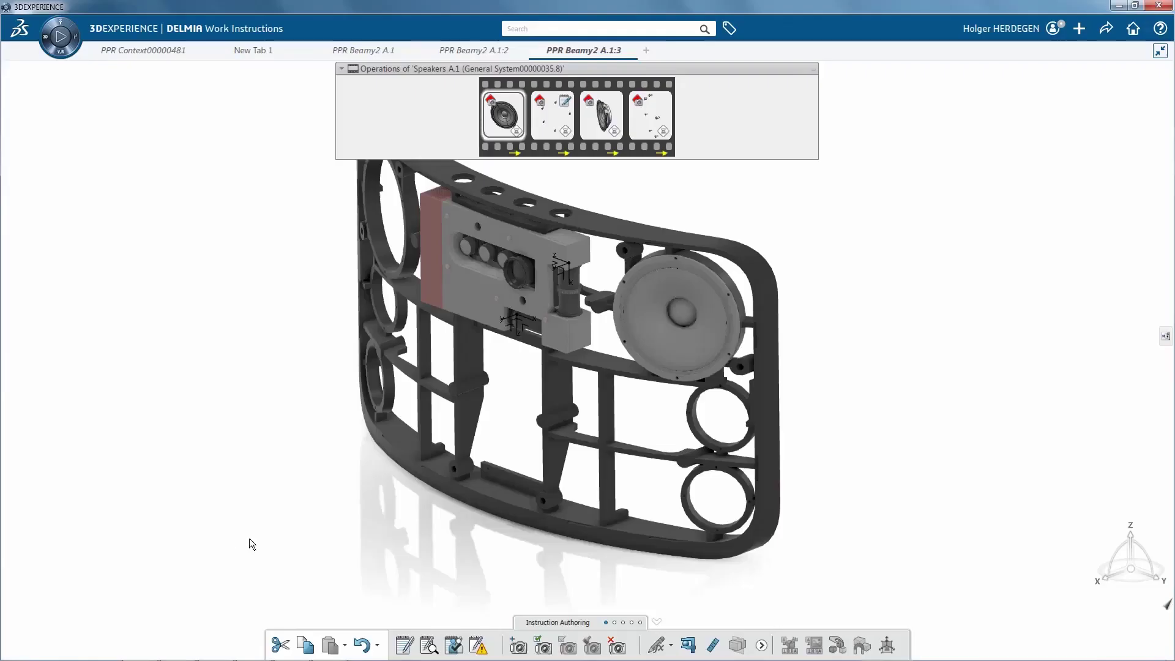
- Capture the speaker instruction view and publish Beamy2_AssemblyProcess A.1 to DELMIA Execution
click(548, 650)
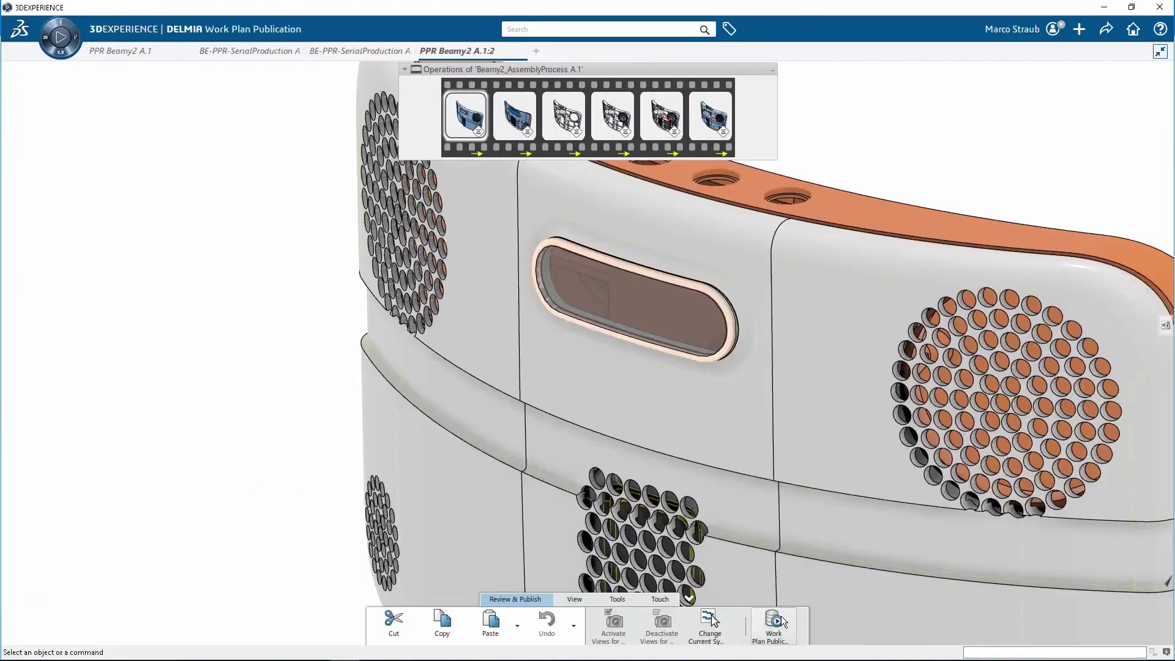
click(782, 616)
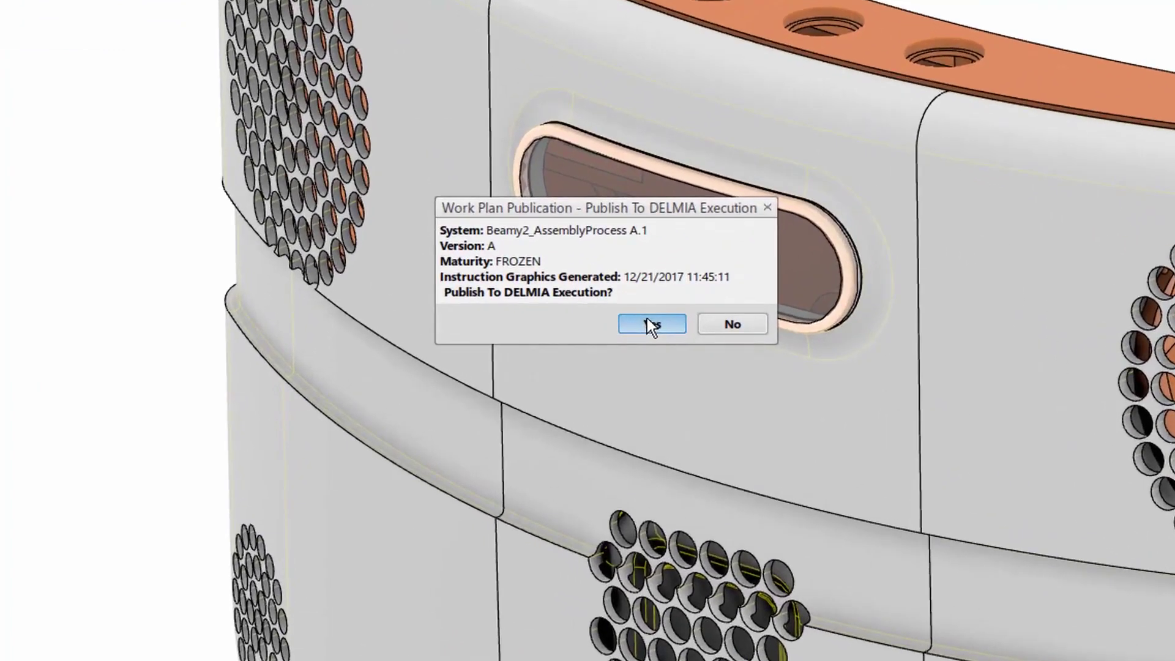
click(648, 320)
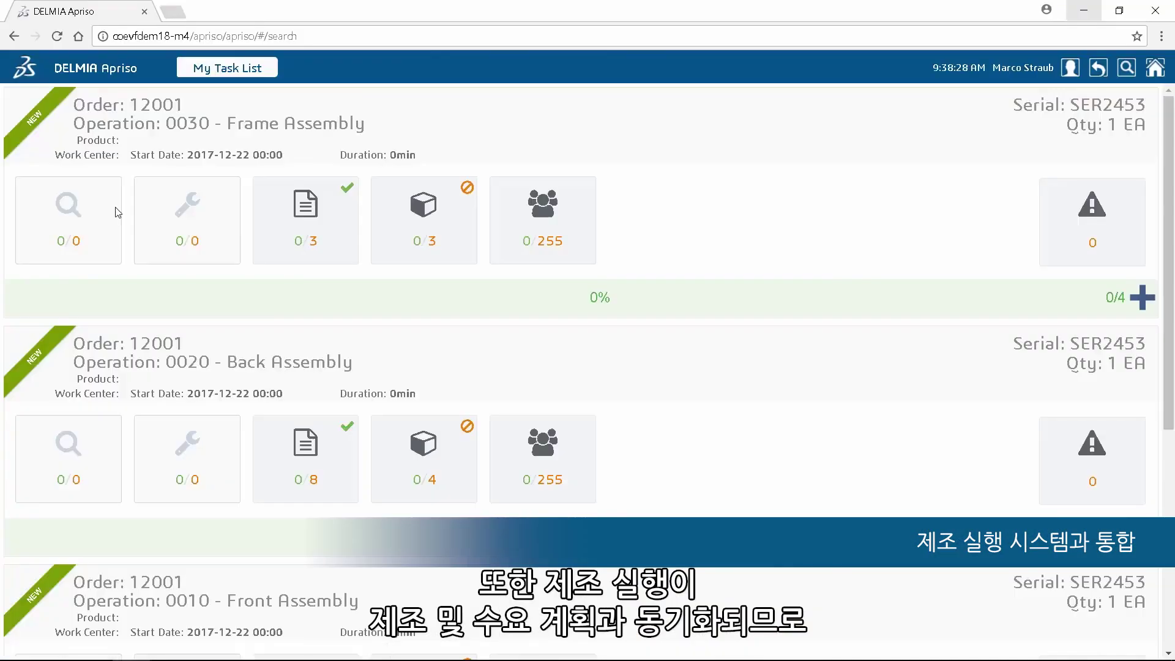
- Finish step 1 of Front Assembly and enter the Speaker_Passive part's serial number
scroll(334, 327, down, 3)
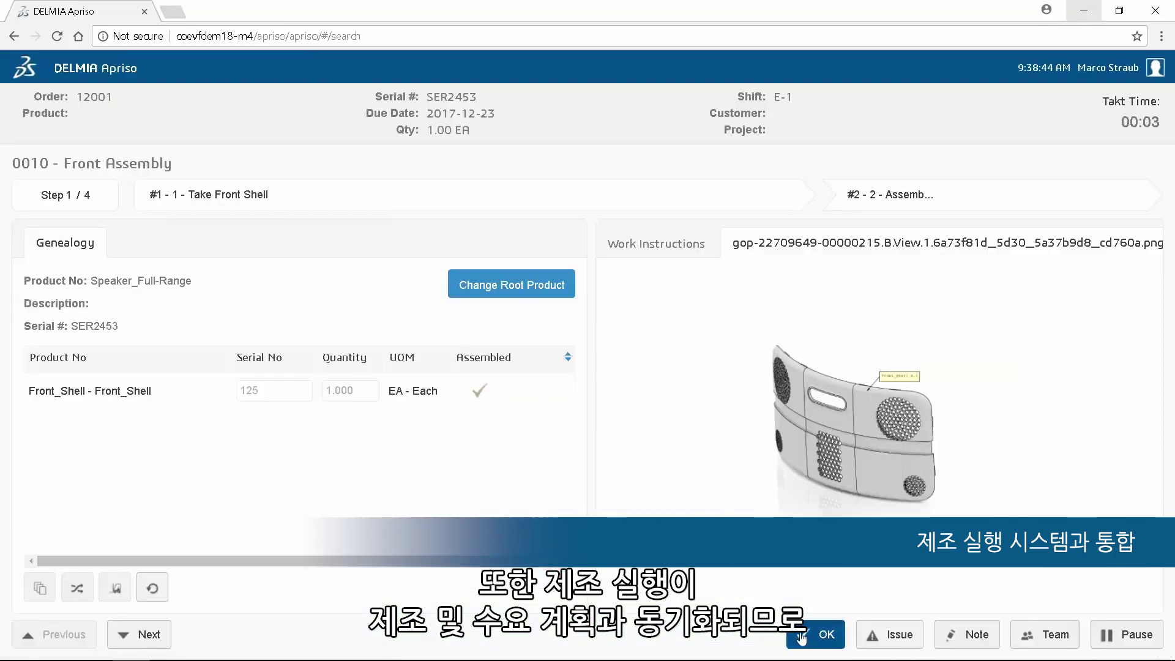
click(814, 635)
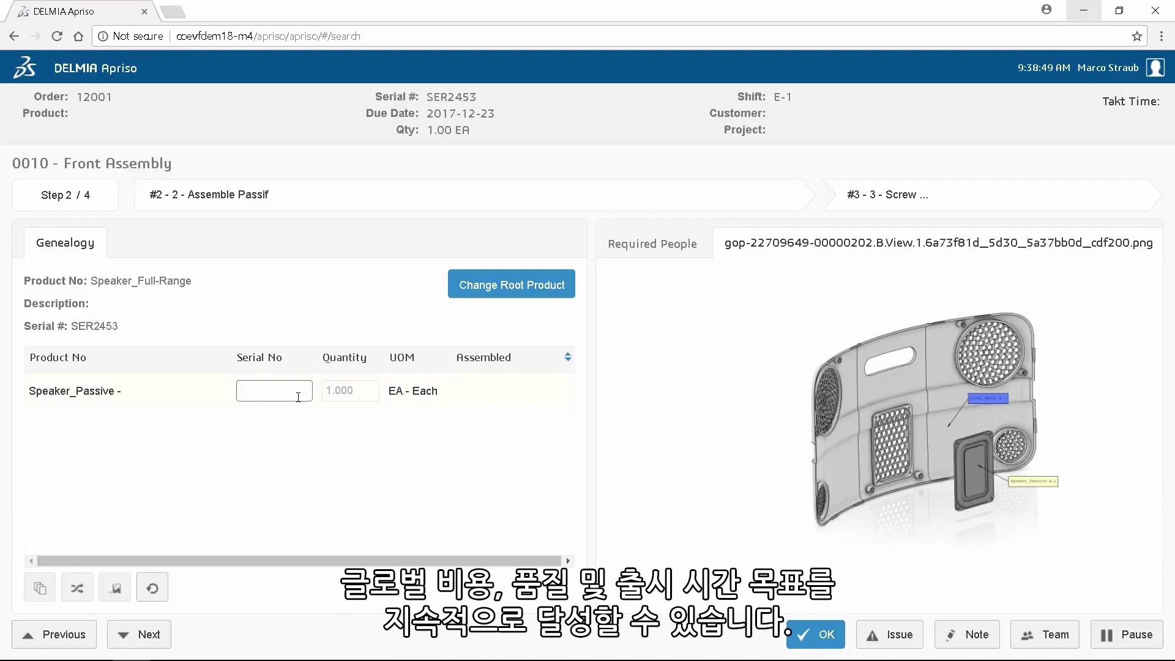
key(Return)
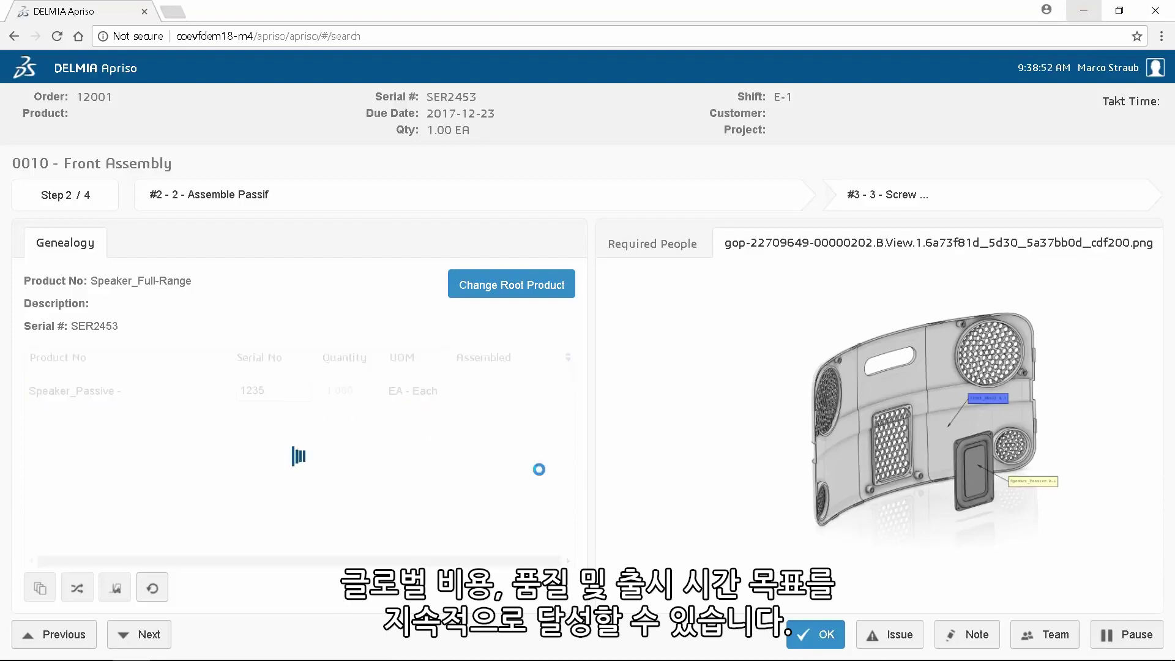